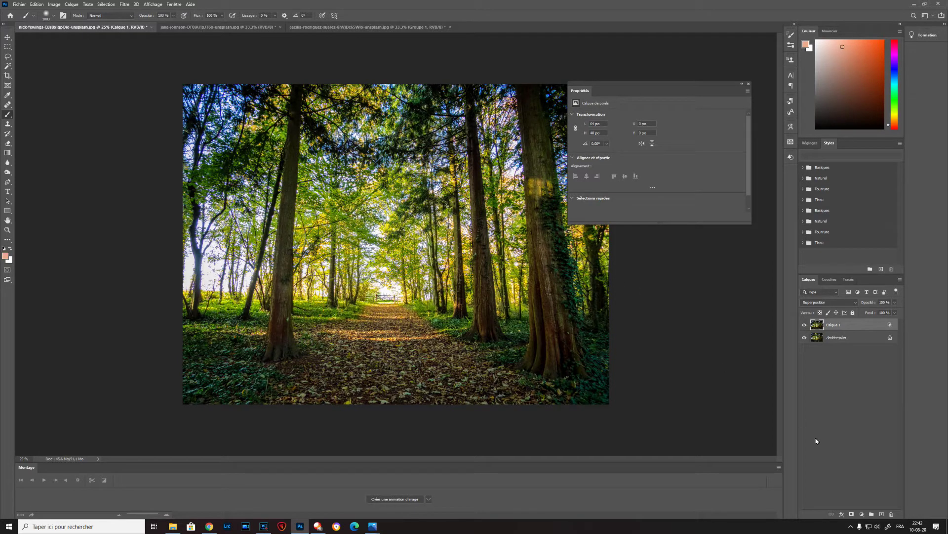
Add a Levels adjustment layer, set the Blue channel's input levels to about 26 and 221, and compare before and after.
left_click(862, 514)
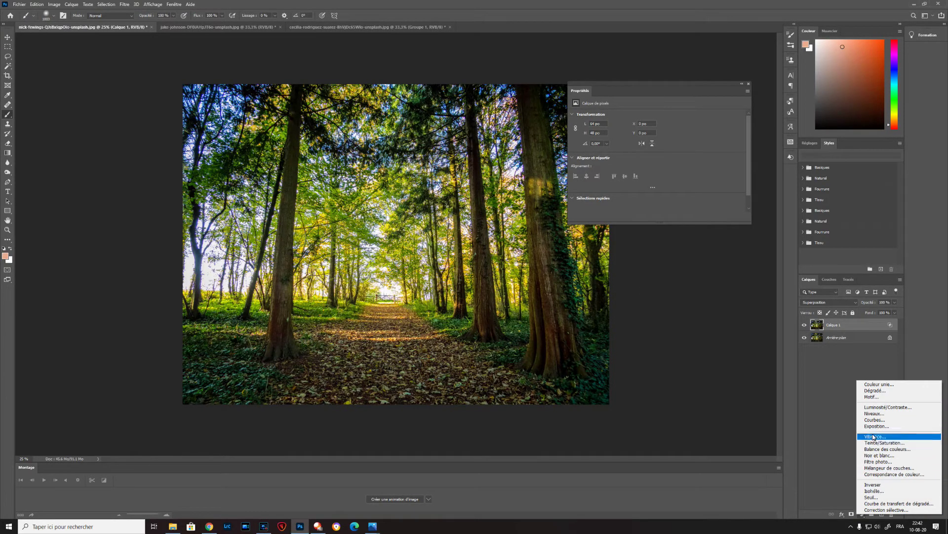
left_click(877, 414)
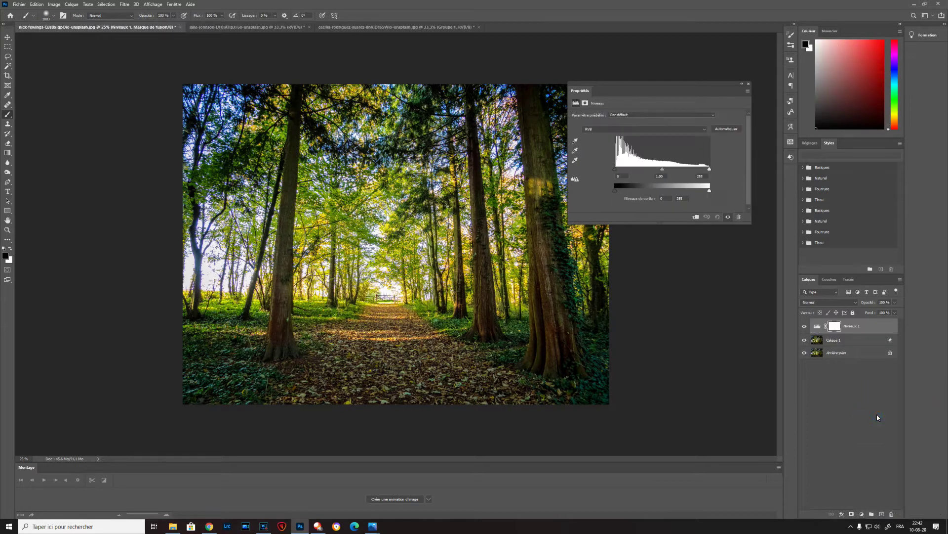
left_click(674, 130)
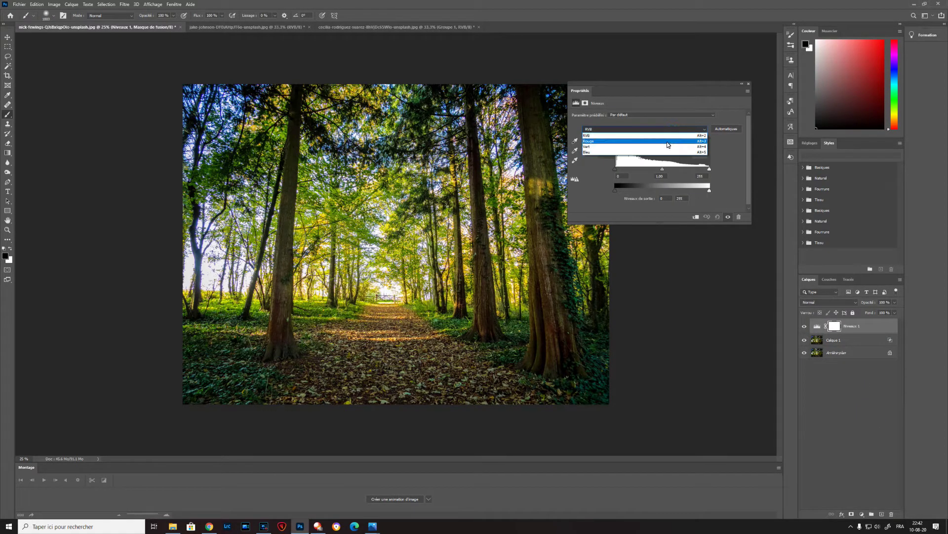
left_click(664, 152)
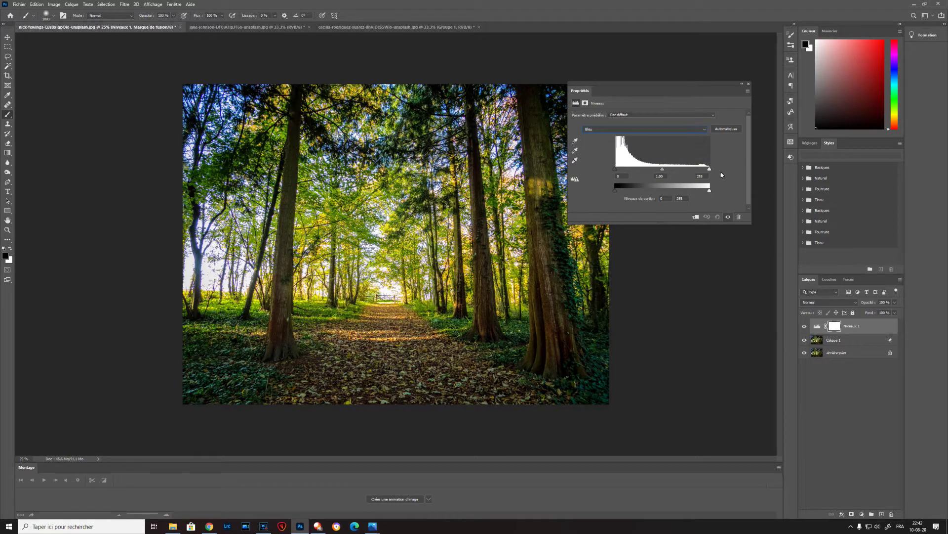
left_click_drag(710, 169, 698, 168)
mouse_move(615, 169)
left_mouse_down()
mouse_move(635, 171)
mouse_move(625, 172)
left_mouse_up()
left_click(805, 327)
left_click(804, 327)
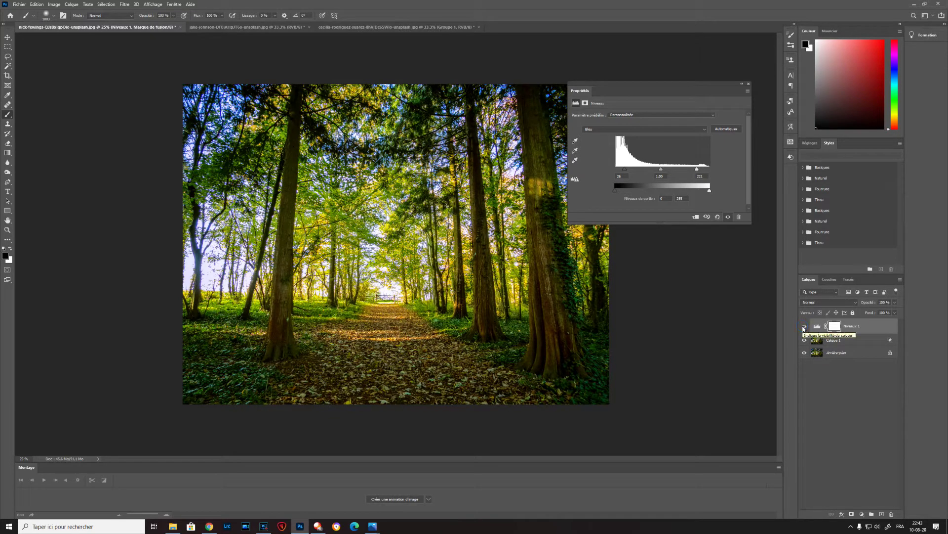
left_click(804, 327)
left_click(804, 326)
Raise the Blue channel's black input level to about 75 and compare the photo with and without the Levels layer.
left_click_drag(627, 170, 644, 172)
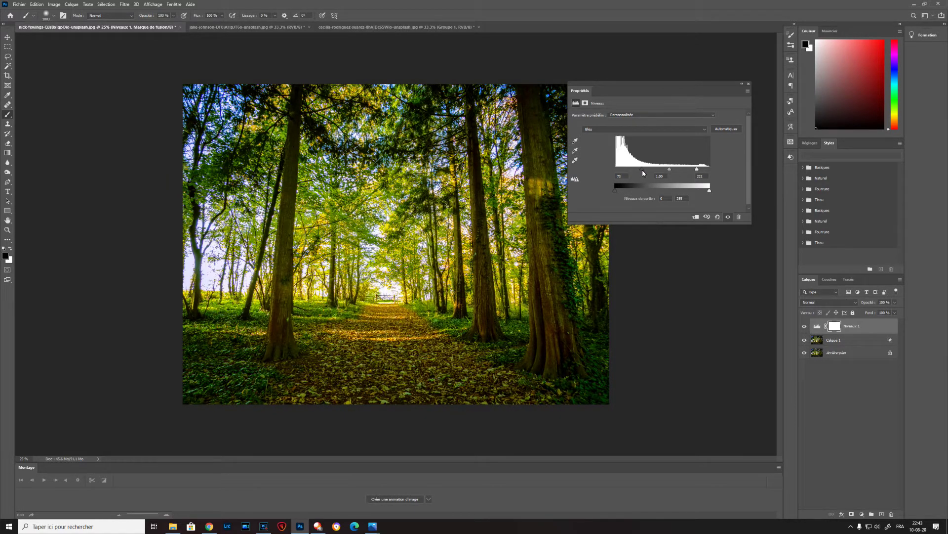
left_click(804, 326)
left_click(805, 326)
Raise the Red channel's black output level to about 21 and compare the photo with and without the adjustment.
left_click(645, 131)
left_click(630, 141)
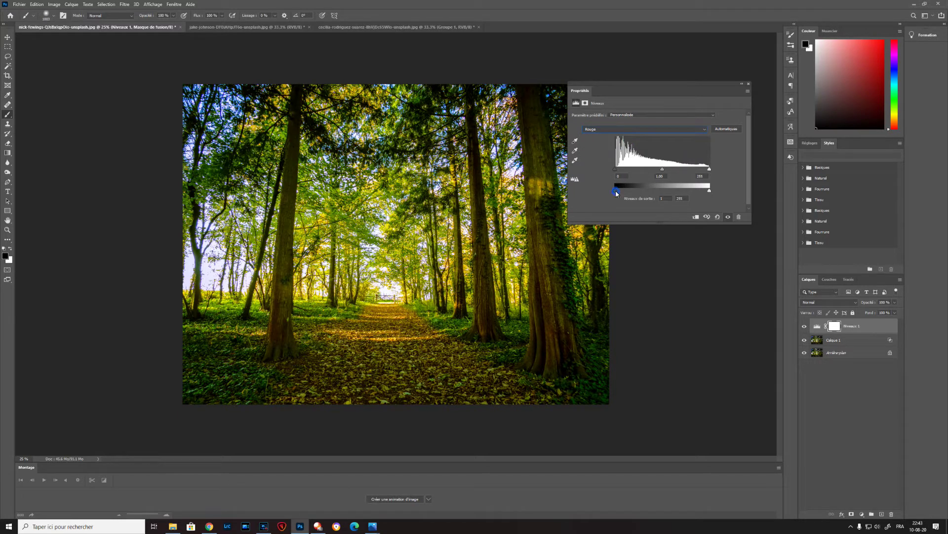
left_click_drag(616, 193, 626, 191)
left_click_drag(626, 192, 624, 191)
left_click(805, 326)
left_click(805, 326)
left_click(805, 327)
left_click(805, 326)
left_click(805, 326)
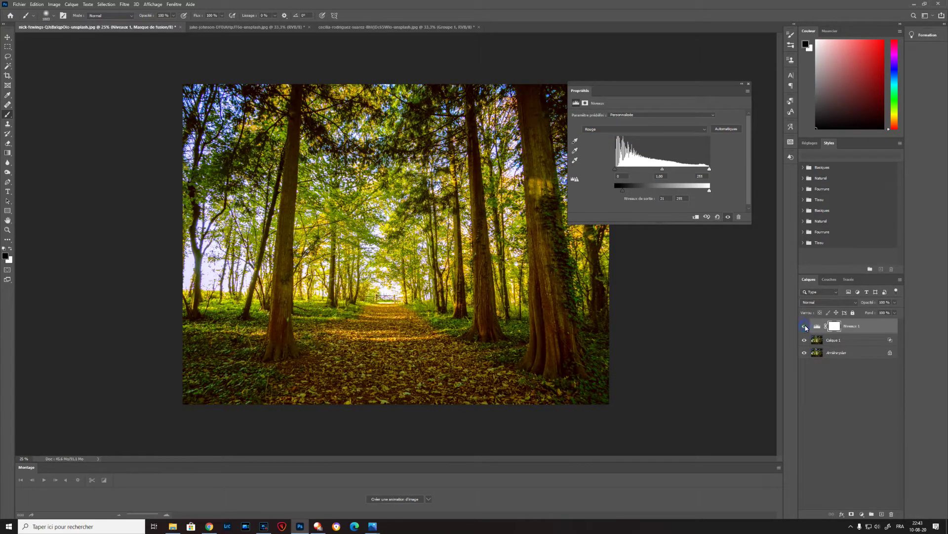
Readjust the Blue channel's white input level slightly and delete the Levels adjustment layer.
left_click(651, 128)
left_click(647, 154)
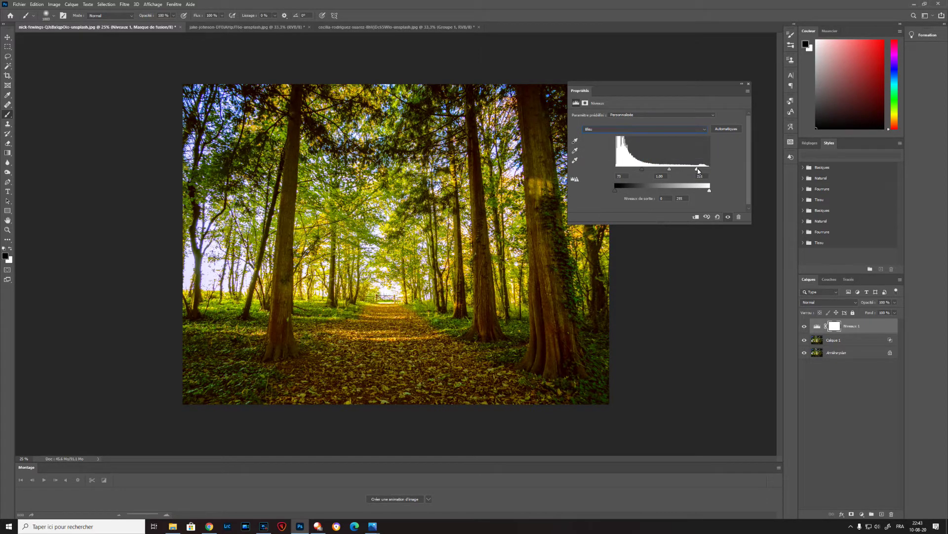
mouse_move(697, 171)
left_mouse_down()
mouse_move(725, 170)
mouse_move(695, 169)
left_mouse_up()
left_click_drag(876, 325, 891, 515)
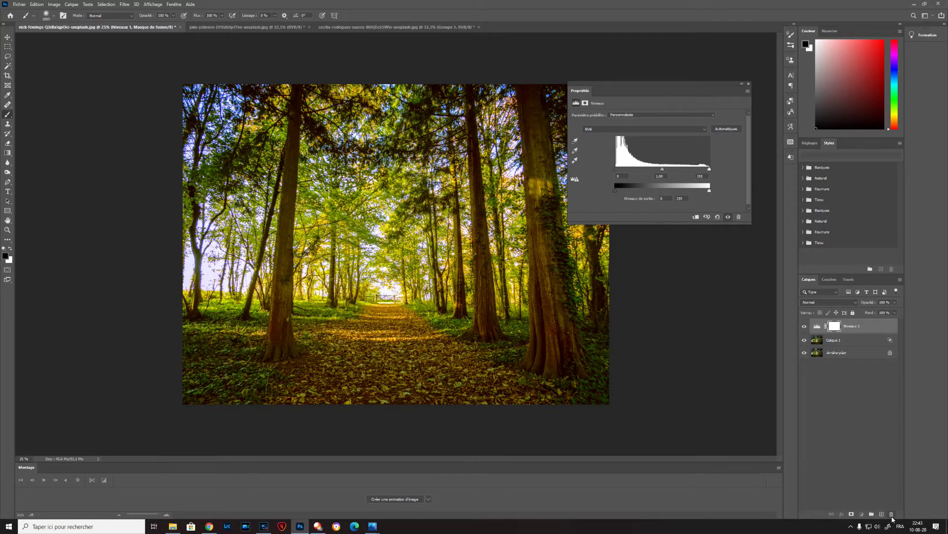
Add a fresh Levels adjustment layer above Calque 1 and switch it to the Blue channel.
left_click(861, 514)
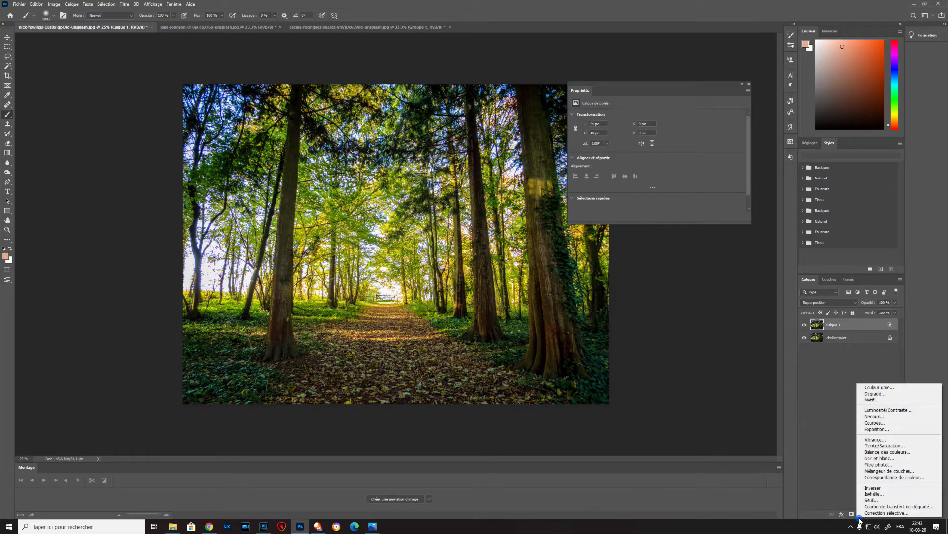
left_click(875, 416)
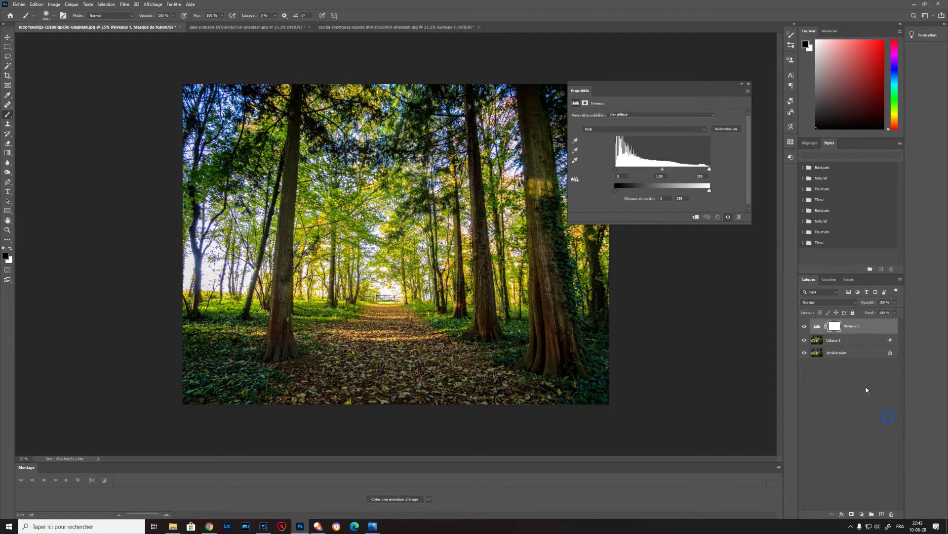
left_click(637, 129)
left_click(606, 153)
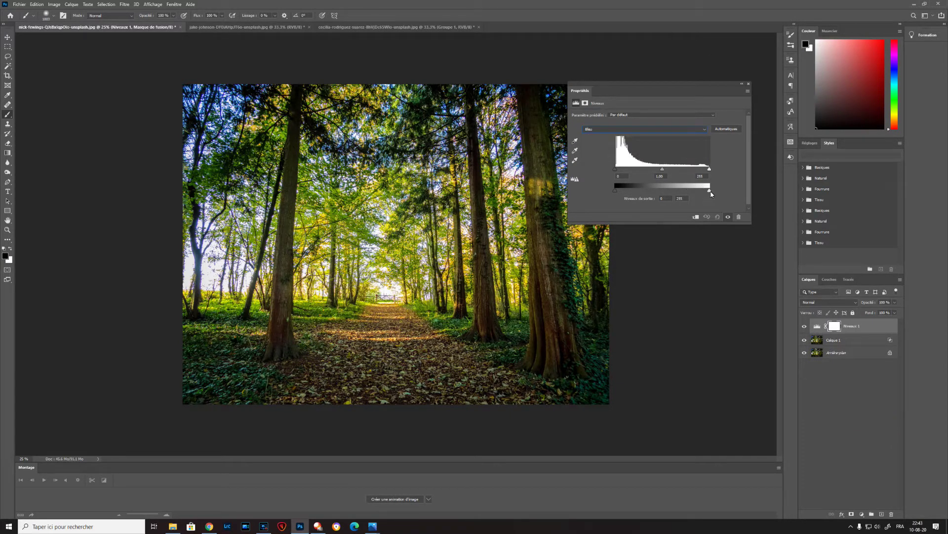
Set the Blue channel's output levels to about 43 and 211 and compare the photo before and after.
left_click_drag(711, 192, 694, 197)
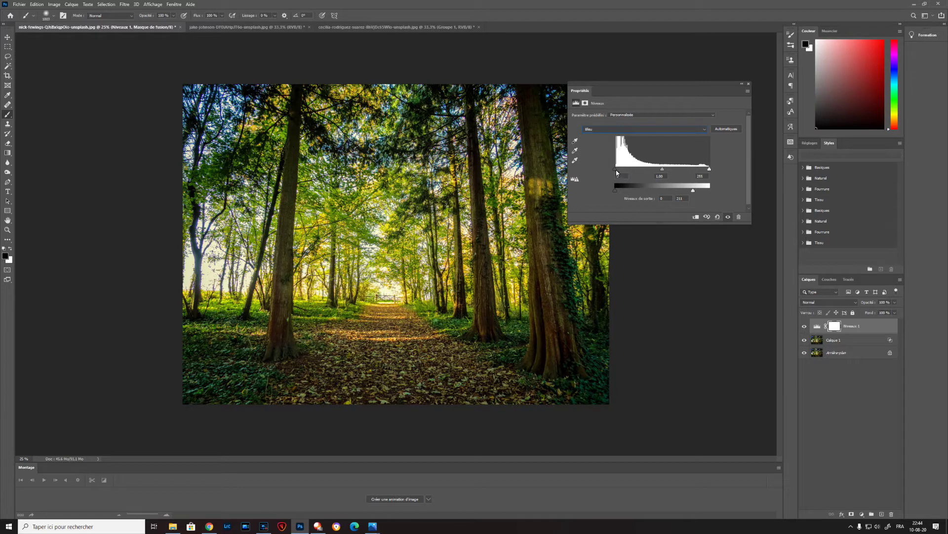
mouse_move(617, 173)
left_mouse_down()
mouse_move(642, 169)
mouse_move(598, 169)
mouse_move(632, 192)
left_mouse_up()
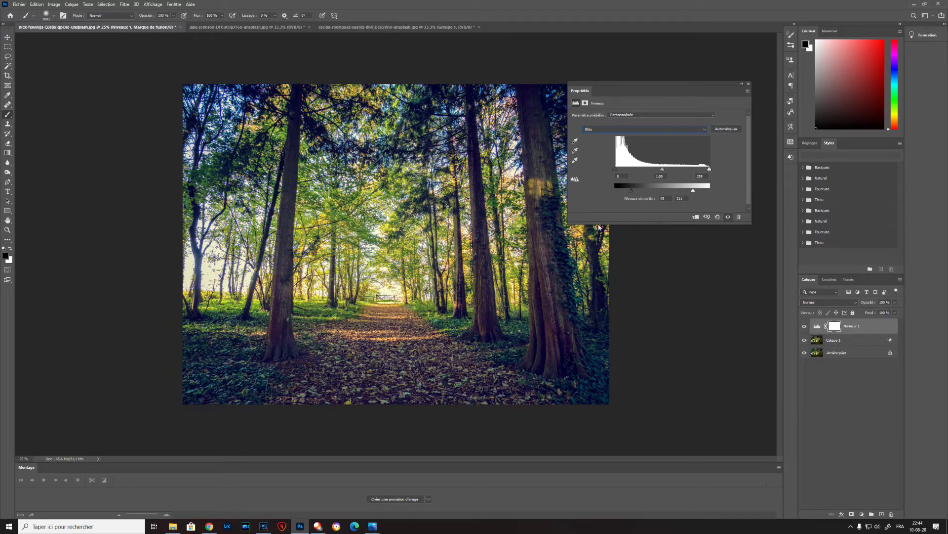
left_click(805, 327)
left_click(805, 327)
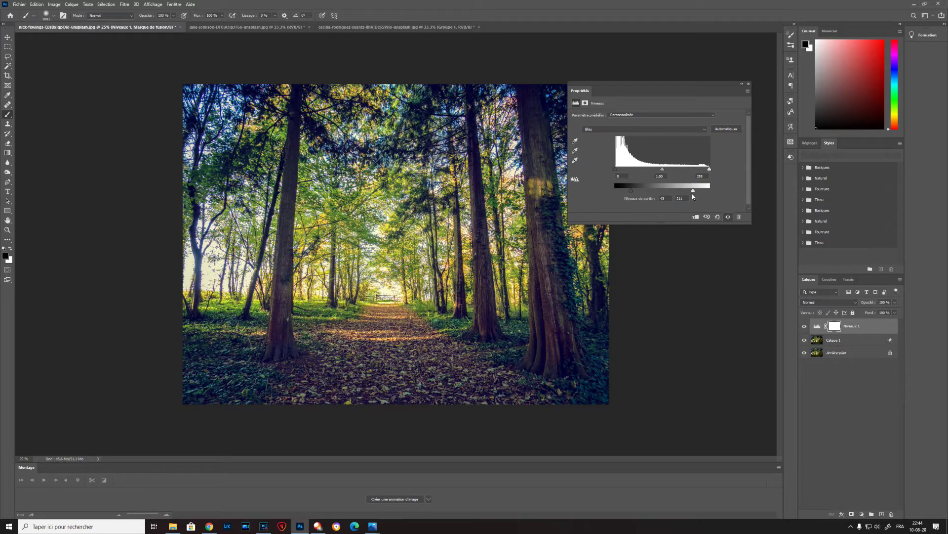
Try the Blue channel's white output level at 255 and about 215, and restore the output levels to 0 and 255.
left_click_drag(693, 192, 722, 192)
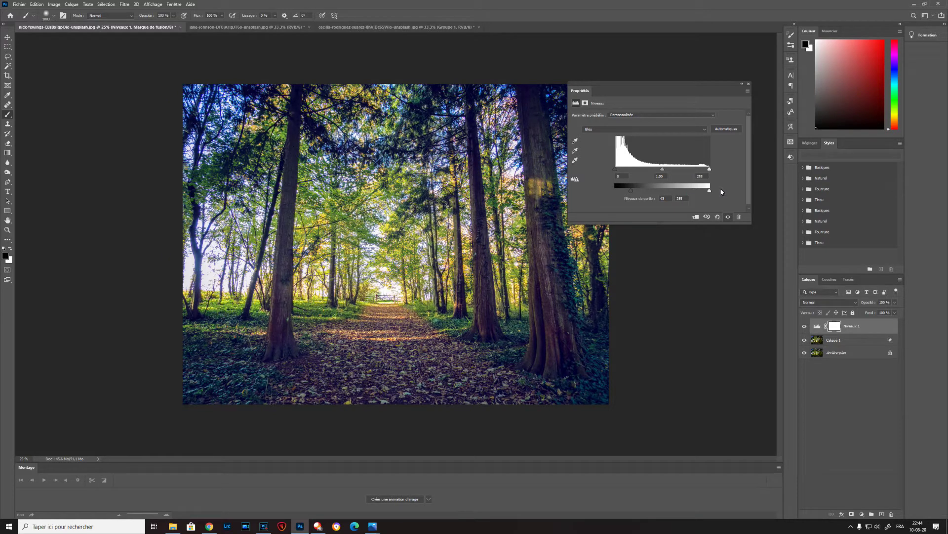
left_click_drag(710, 190, 696, 193)
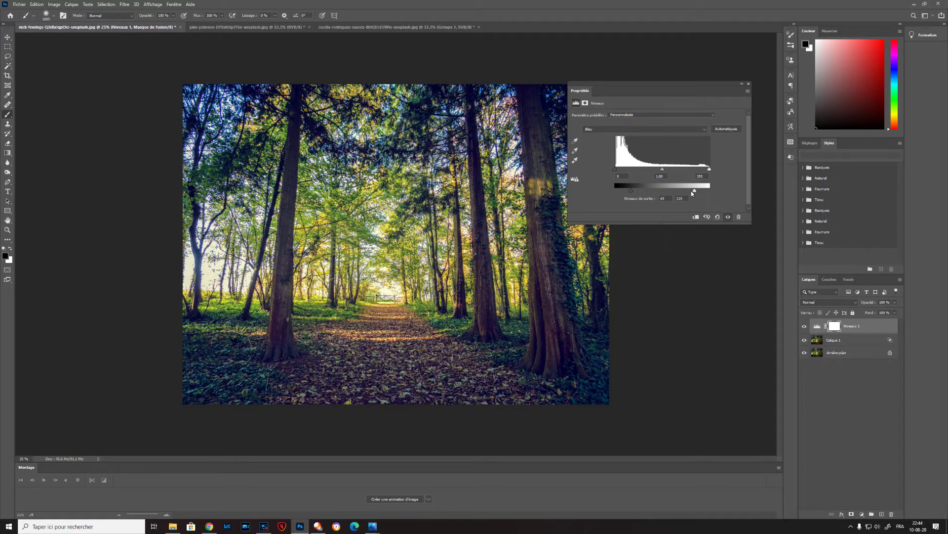
mouse_move(632, 192)
left_mouse_down()
mouse_move(643, 195)
mouse_move(616, 196)
left_mouse_up()
left_click_drag(695, 190, 702, 192)
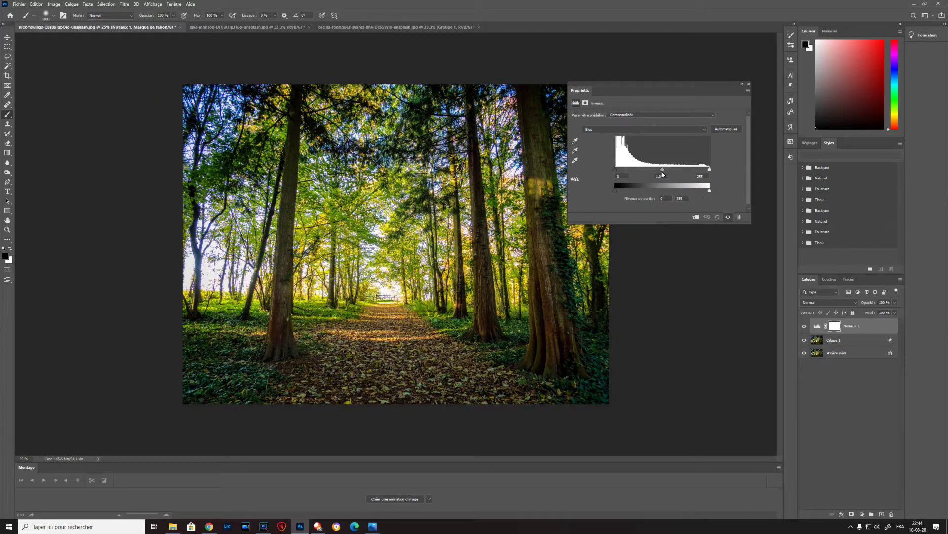
Try the Blue channel's midtone input at about 0.68, test its white and black inputs, and return them to default.
left_click_drag(662, 169, 675, 169)
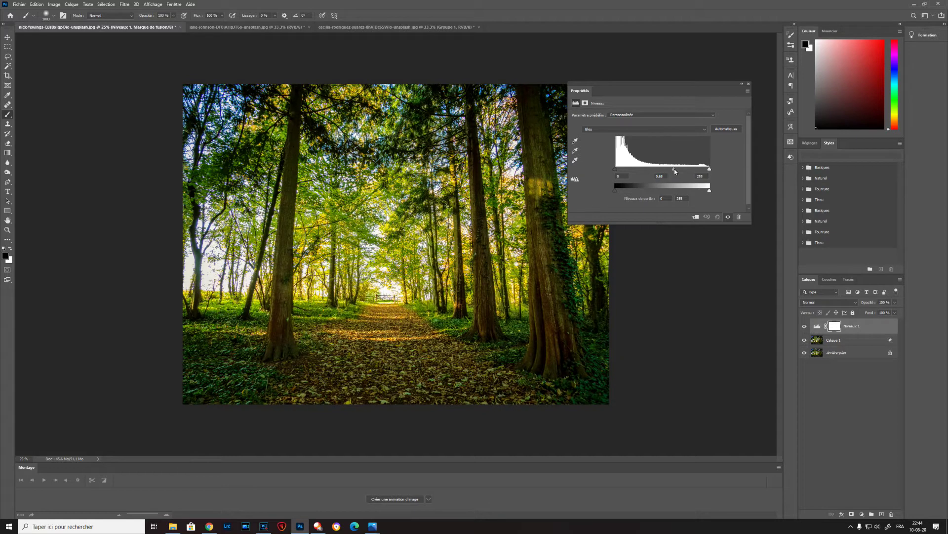
left_click_drag(674, 169, 664, 173)
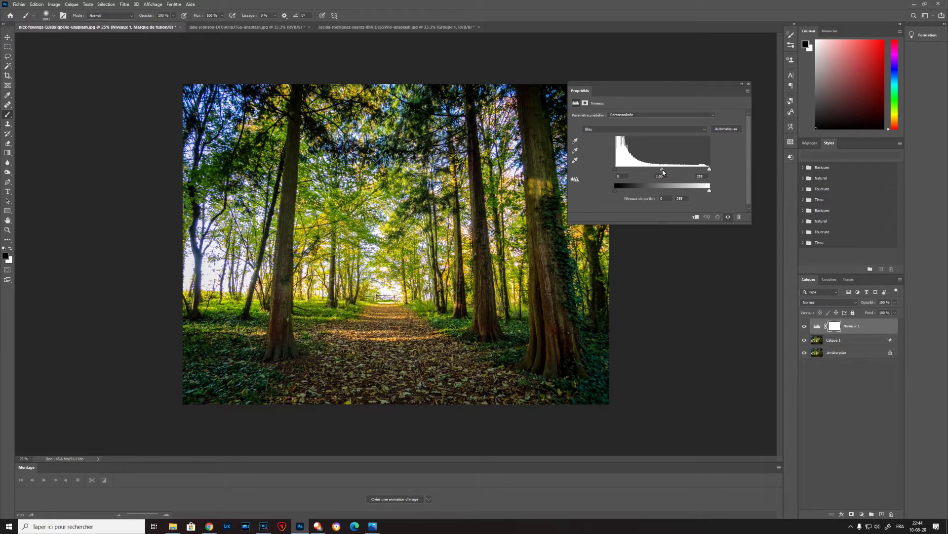
mouse_move(664, 172)
left_mouse_down()
mouse_move(685, 171)
mouse_move(652, 171)
mouse_move(663, 170)
left_mouse_up()
mouse_move(710, 170)
left_mouse_down()
mouse_move(688, 169)
mouse_move(709, 169)
left_mouse_up()
left_click_drag(616, 171, 643, 169)
Try raising the Blue channel's black output level to about 56, and restore the output levels to 0 and 255.
left_click_drag(617, 193, 636, 192)
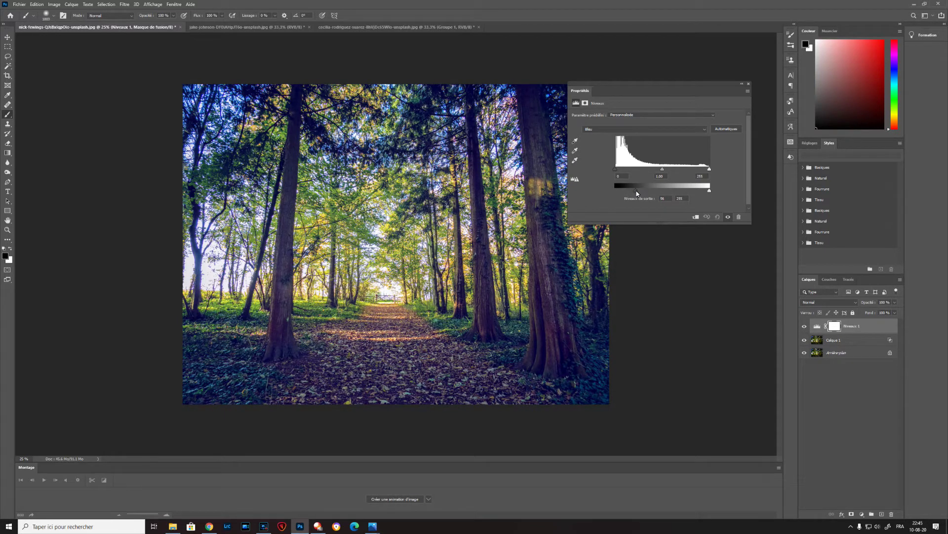
left_click_drag(638, 194, 615, 192)
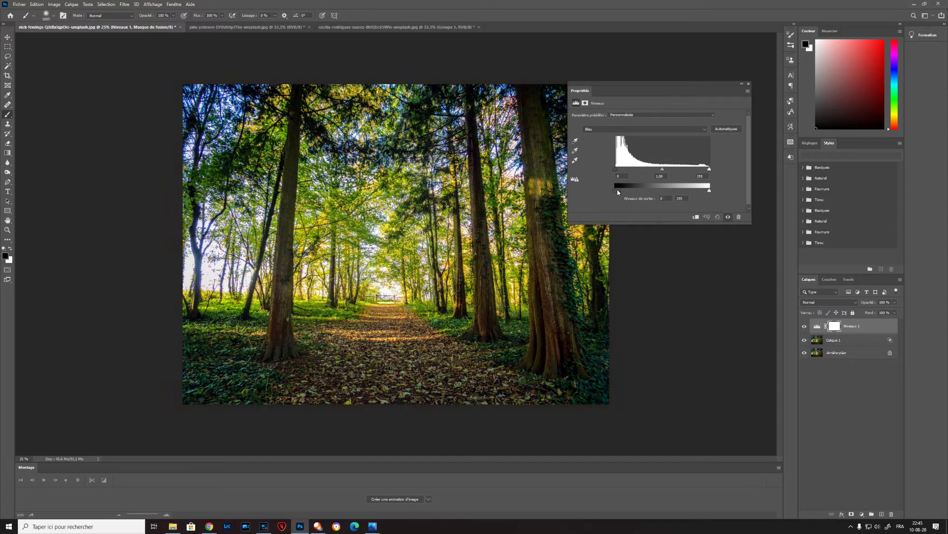
mouse_move(709, 192)
left_mouse_down()
mouse_move(682, 193)
mouse_move(712, 194)
left_mouse_up()
mouse_move(710, 191)
left_mouse_down()
mouse_move(691, 193)
mouse_move(718, 191)
left_mouse_up()
Set the Red channel's white input level to about 215 and test its midtone and black output sliders.
left_click(682, 130)
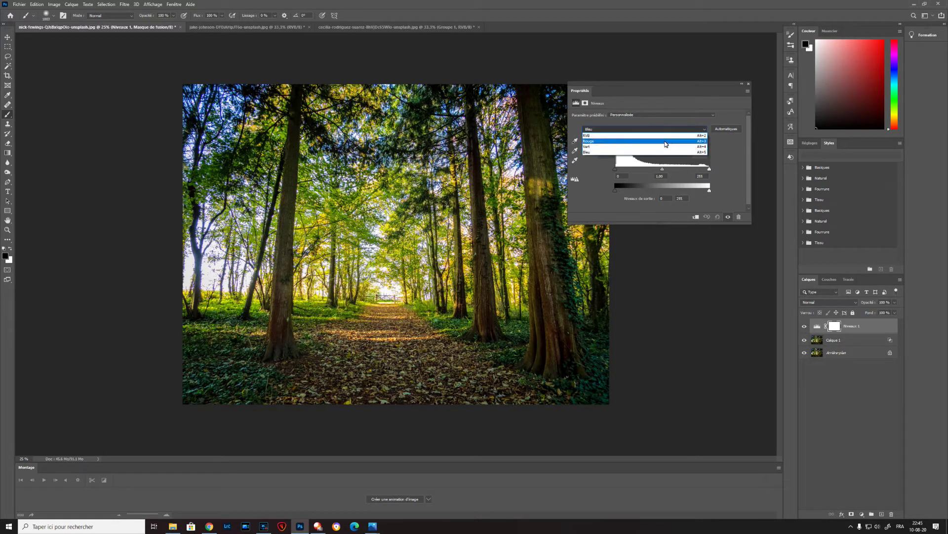
left_click(665, 143)
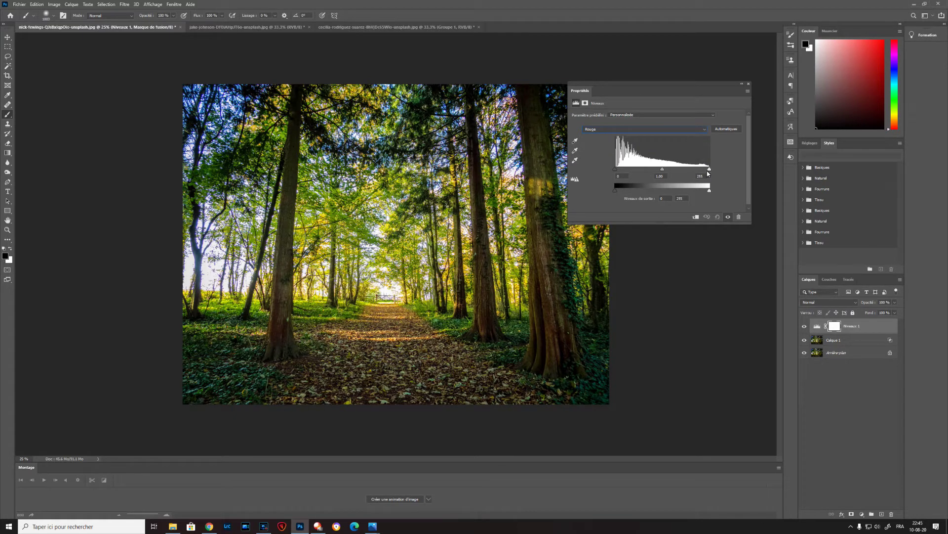
left_click_drag(708, 173, 696, 173)
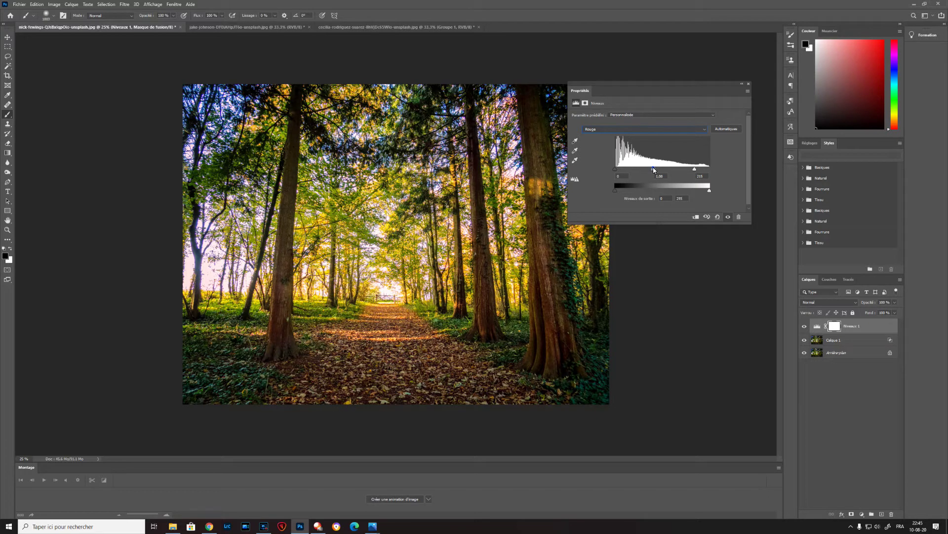
left_click_drag(656, 170, 655, 172)
left_click_drag(616, 191, 617, 194)
left_click_drag(625, 193, 616, 195)
Switch to the stone alley photo and delete its Groupe 1 layer group.
left_click(381, 28)
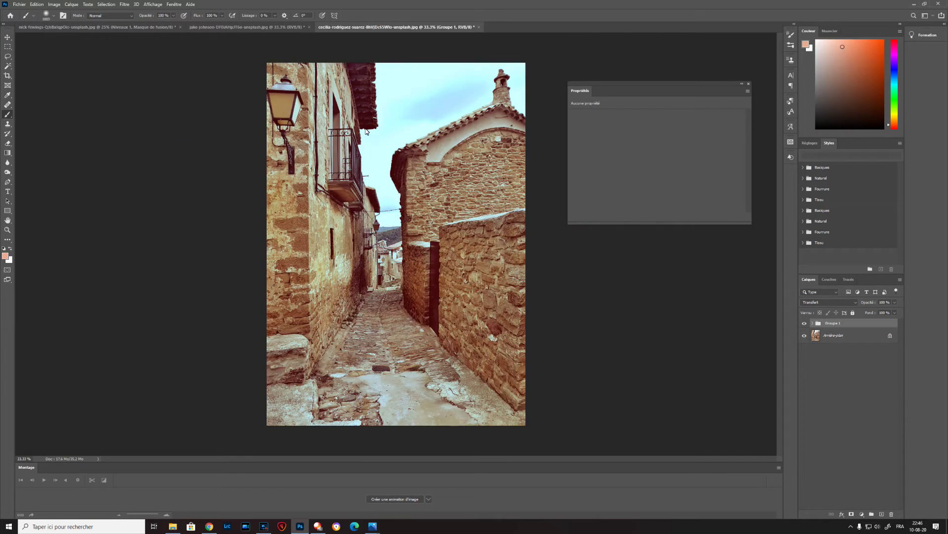
left_click_drag(855, 323, 894, 518)
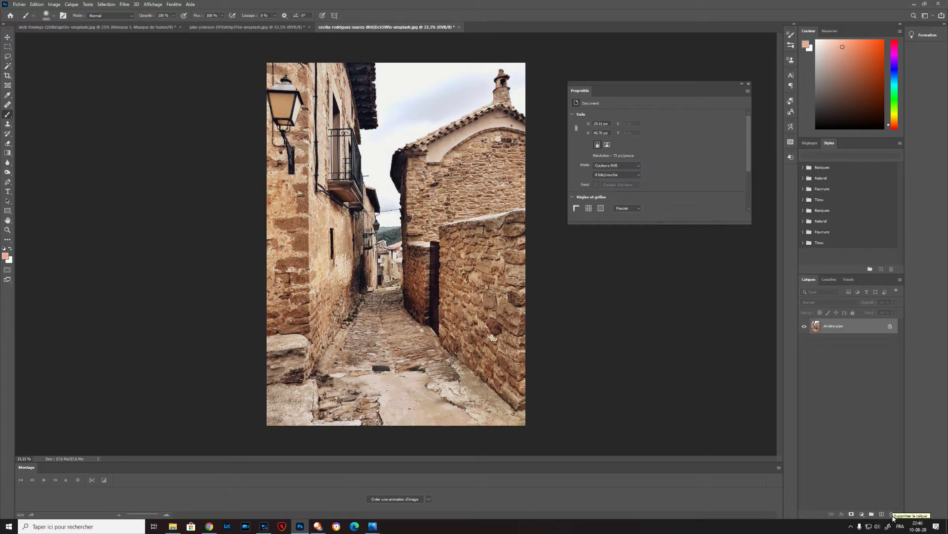
Add a Levels adjustment layer to the alley photo and lower the Blue channel's white input level to about 200.
left_click(862, 514)
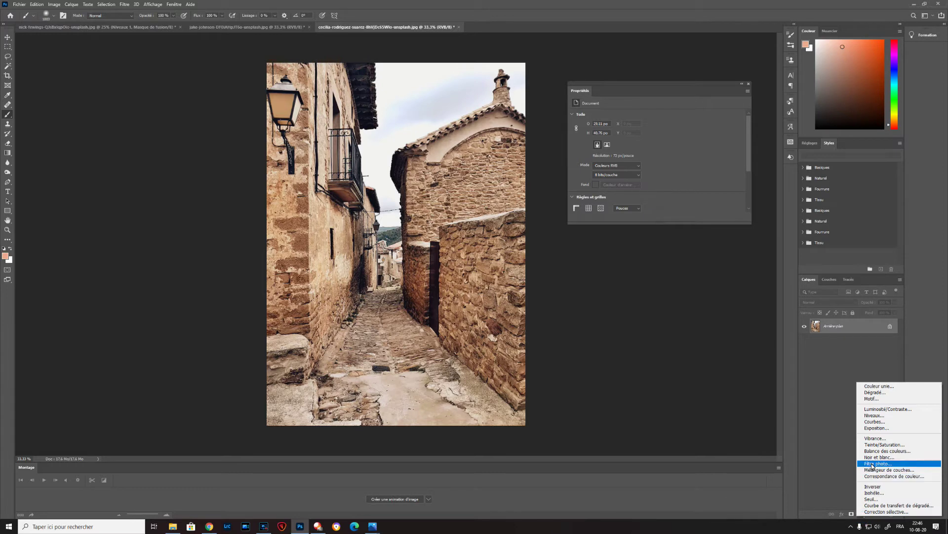
left_click(874, 415)
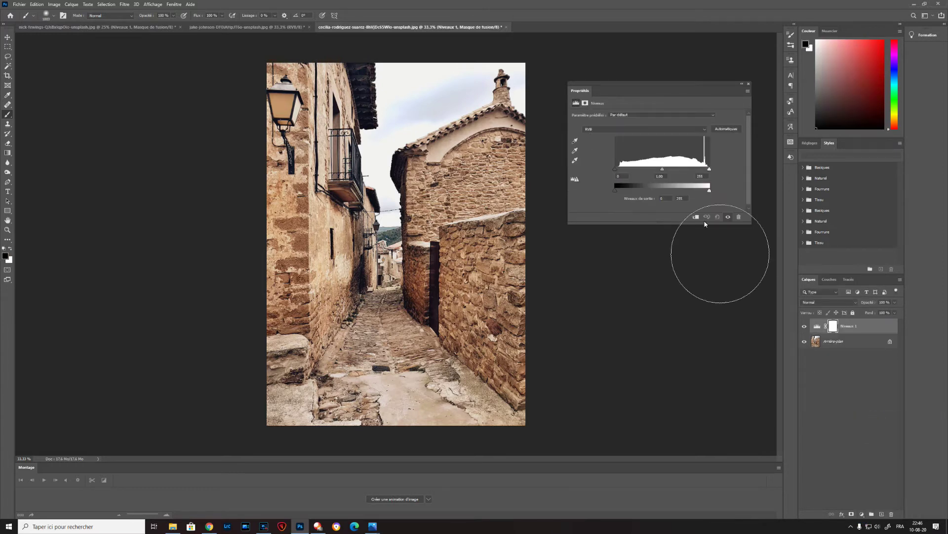
left_click(647, 129)
left_click(627, 152)
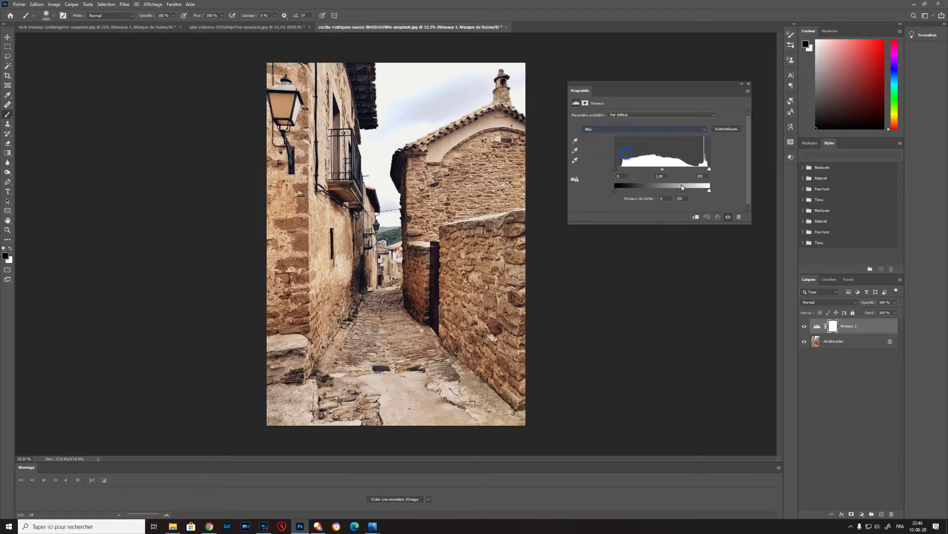
left_click_drag(710, 171, 690, 169)
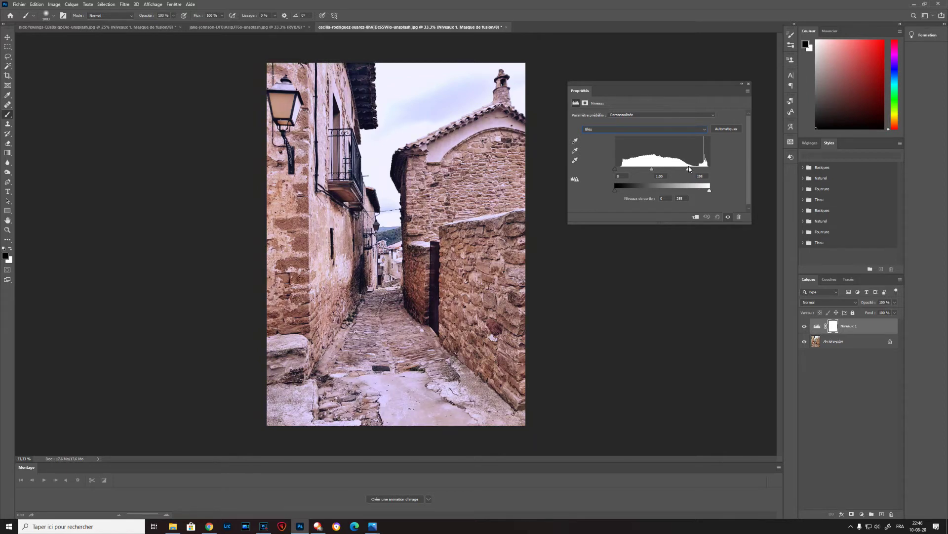
Set the Green channel's midtone input level to about 1.3 on the alley photo's Levels layer.
left_click(649, 129)
left_click(625, 147)
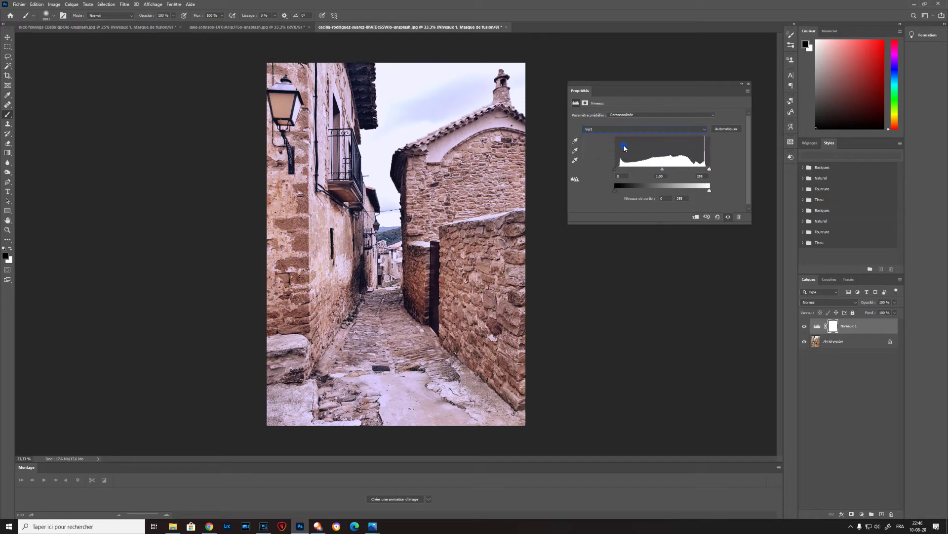
left_click_drag(663, 171, 657, 170)
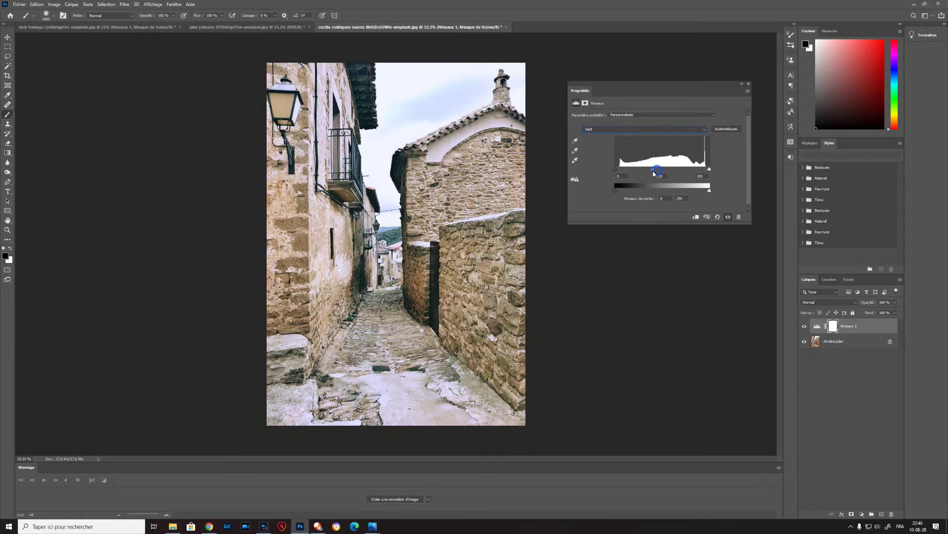
Raise the Red channel's black output level to about 83 on the alley photo's Levels layer.
left_click(645, 129)
left_click(618, 141)
left_click_drag(616, 192, 643, 189)
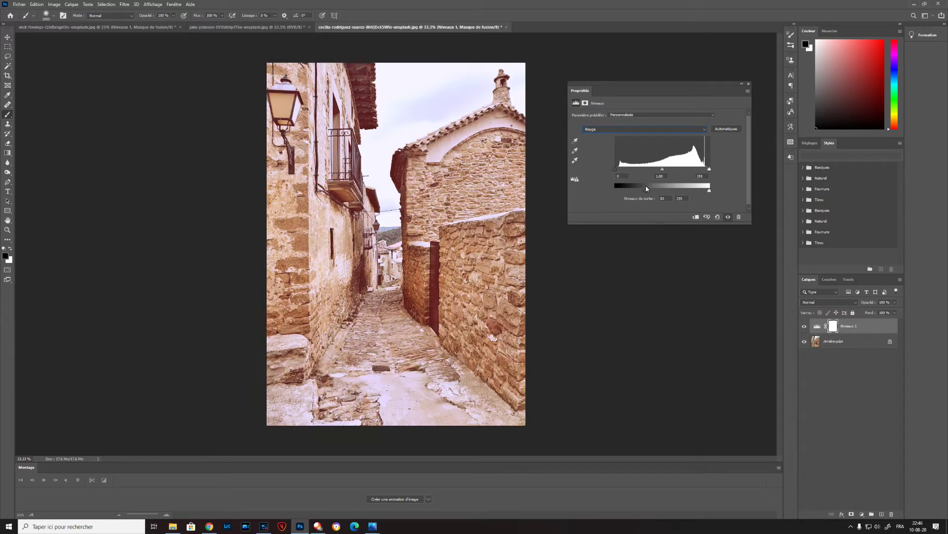
Lower the Red channel's white output level to about 228 and brighten its midtones on the alley photo's Levels layer.
left_click_drag(710, 170, 698, 190)
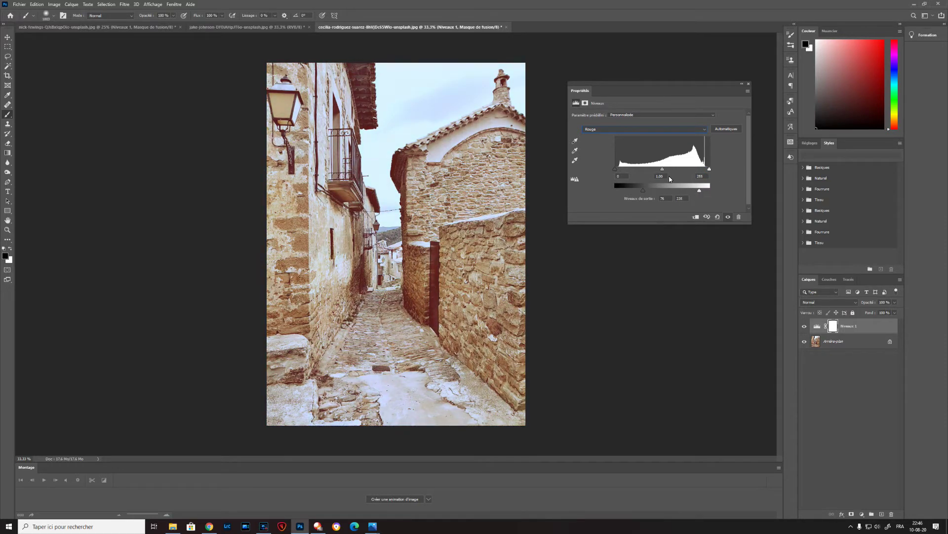
left_click_drag(662, 169, 655, 170)
Compare the alley photo with and without its Levels adjustment layer.
left_click(805, 329)
left_click(805, 328)
left_click(805, 328)
left_click(805, 328)
left_click(805, 328)
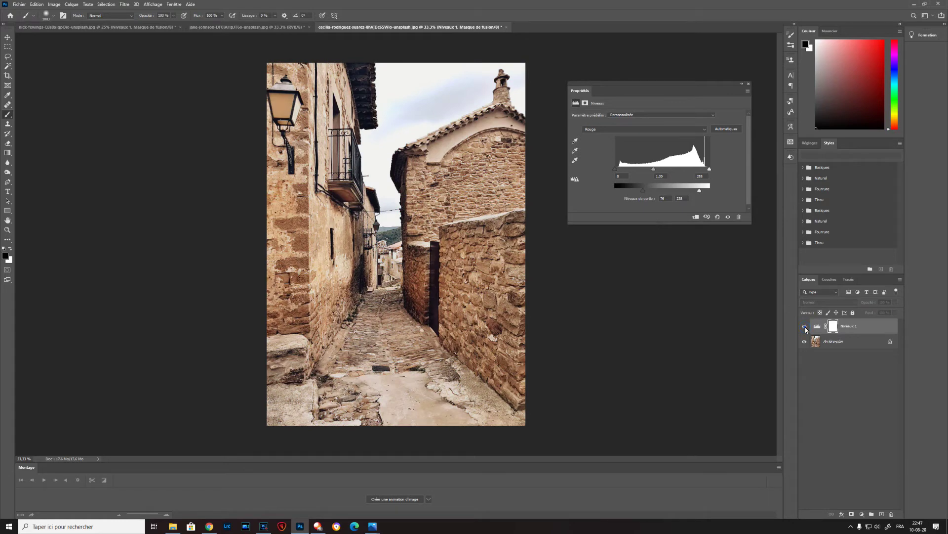
left_click(805, 328)
left_click(805, 328)
Switch to the kangaroo photo, duplicate its background layer and set the copy's blend mode to Produit (Multiply).
left_click(267, 28)
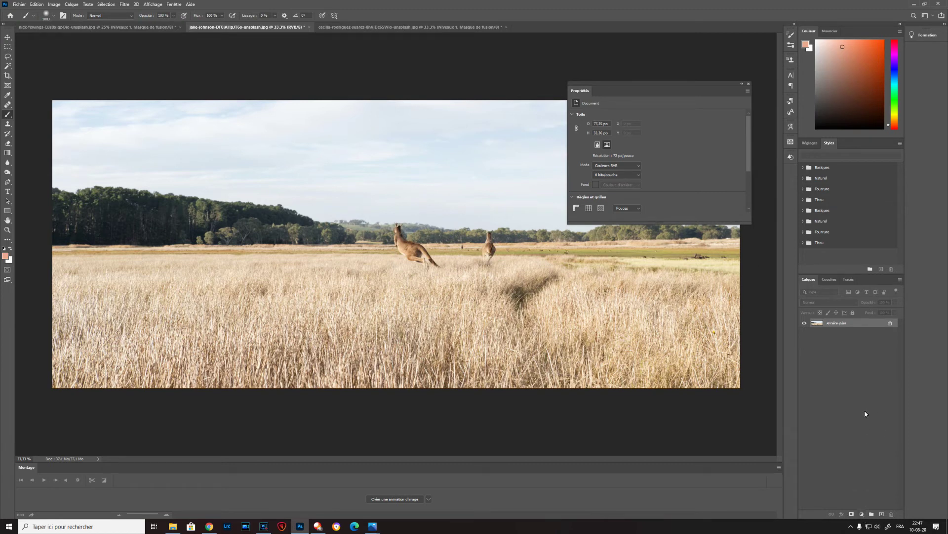
key("ctrl+j")
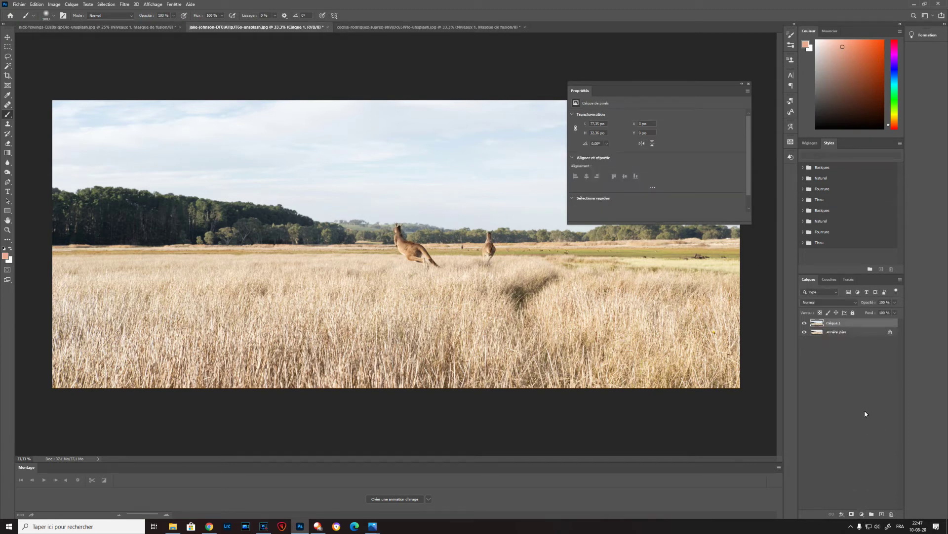
left_click(829, 302)
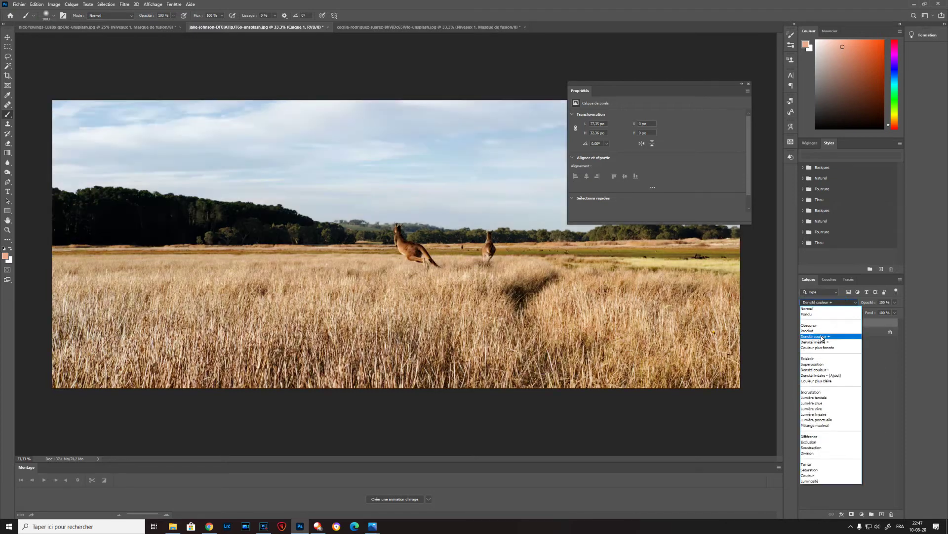
left_click(824, 333)
In the Calque 1 blending options, split the underlying layer's black slider to 0 / 255.
left_click(847, 513)
left_click(859, 444)
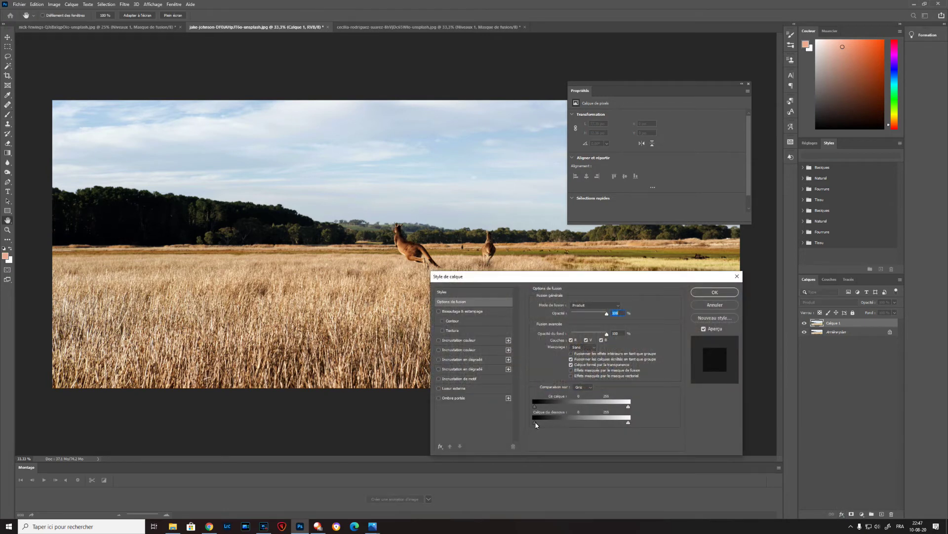
key("alt")
left_click_drag(548, 426, 623, 428)
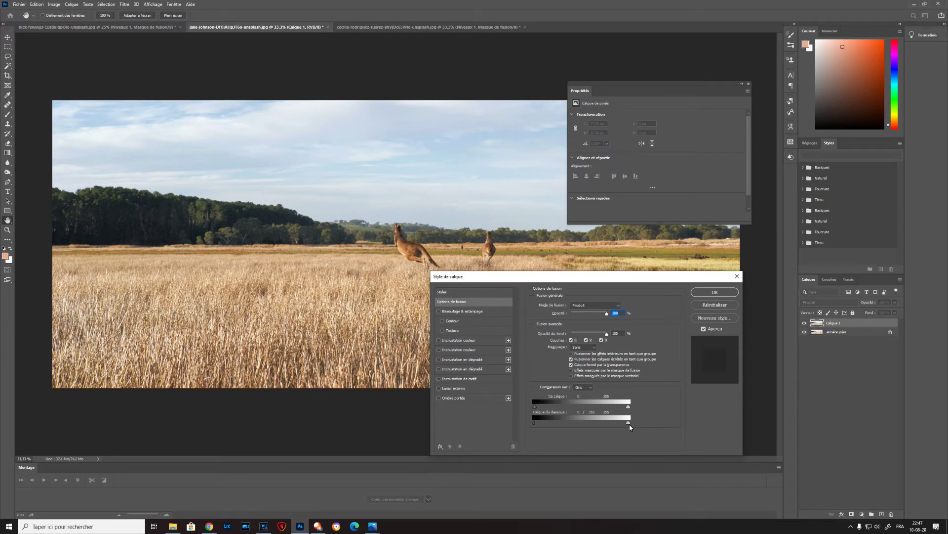
left_click(715, 292)
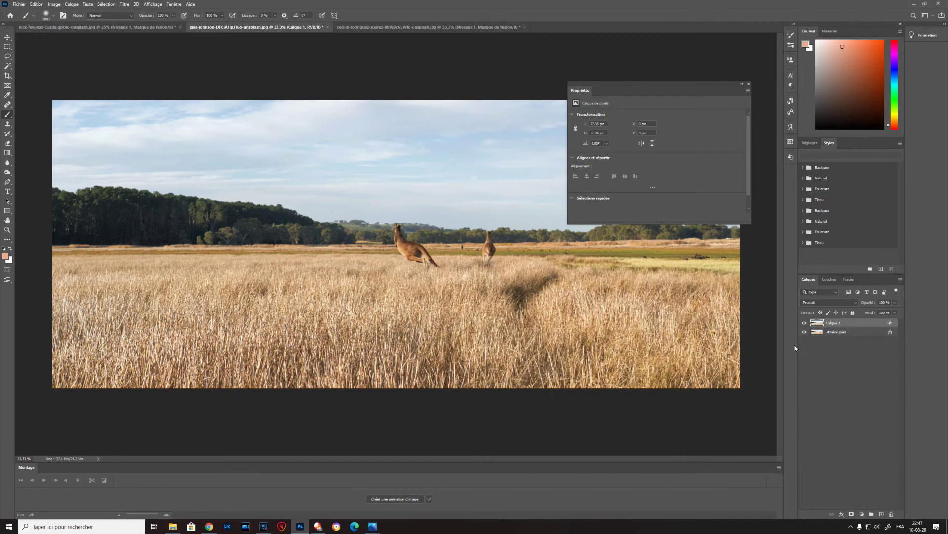
left_click(749, 84)
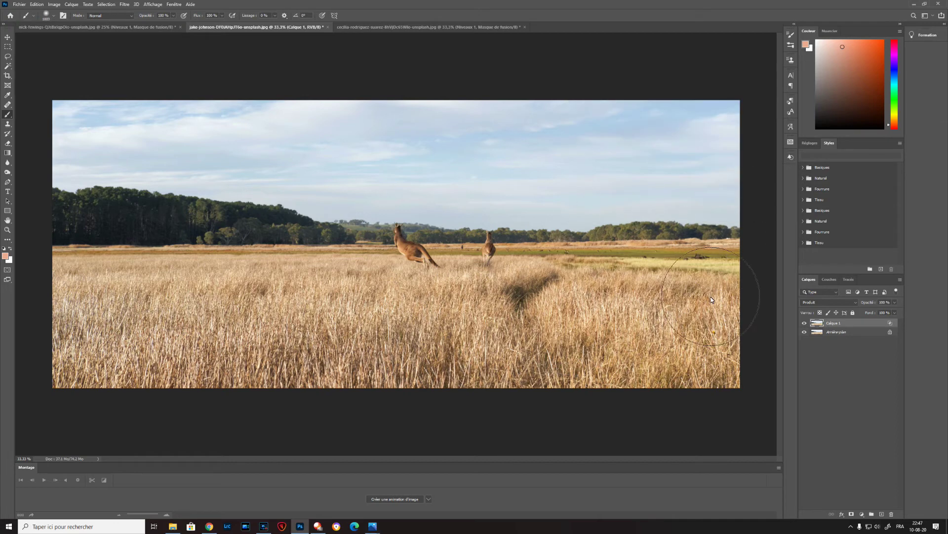
Add a Levels adjustment layer to the kangaroo photo and lower the Blue channel's white output level to about 207.
left_click(862, 515)
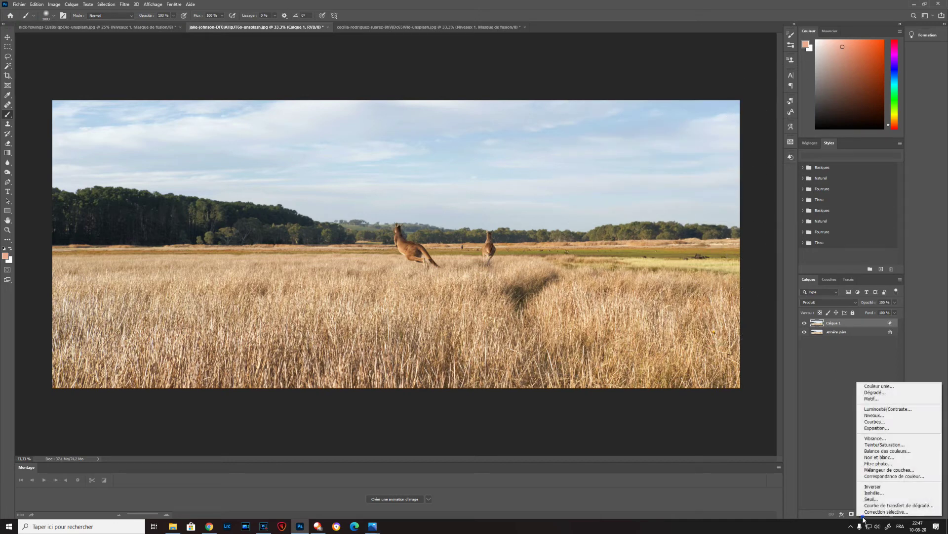
left_click(877, 415)
left_click_drag(672, 87, 812, 187)
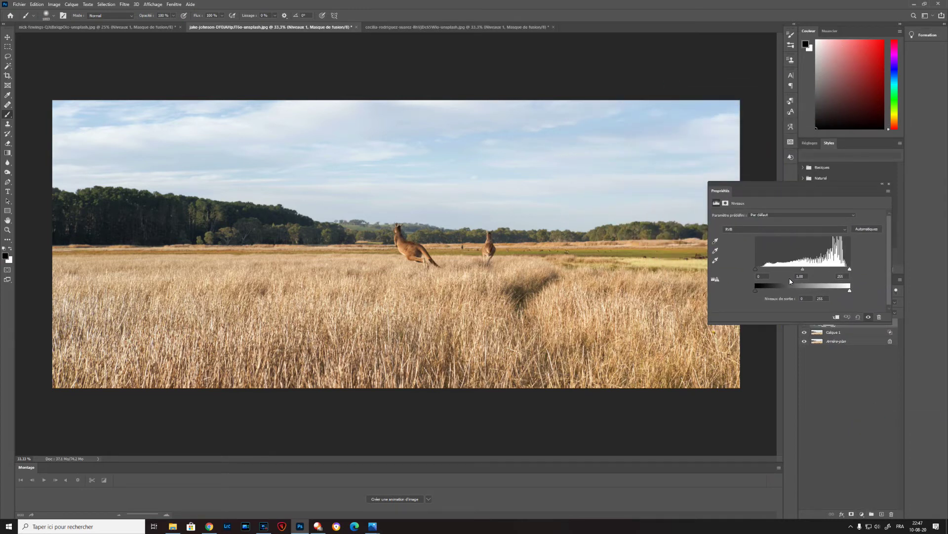
left_click(778, 229)
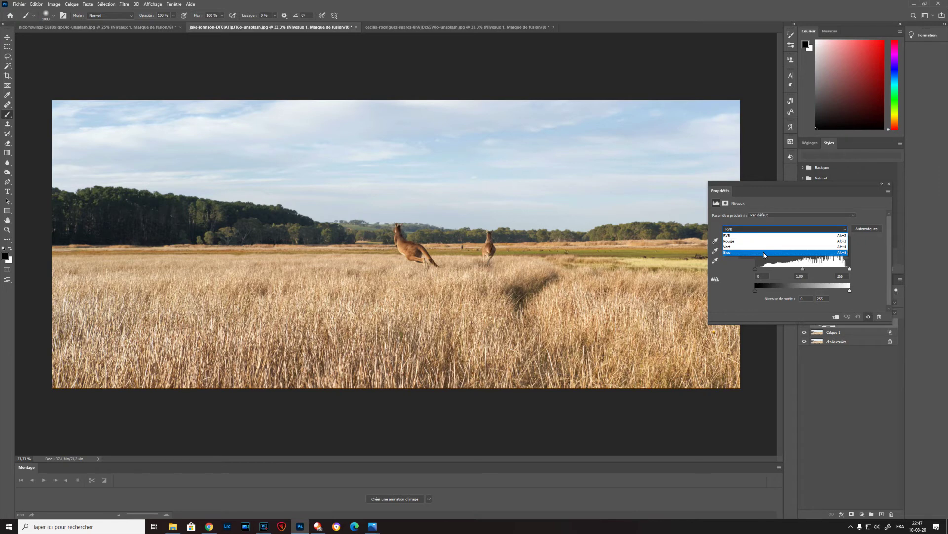
left_click(778, 254)
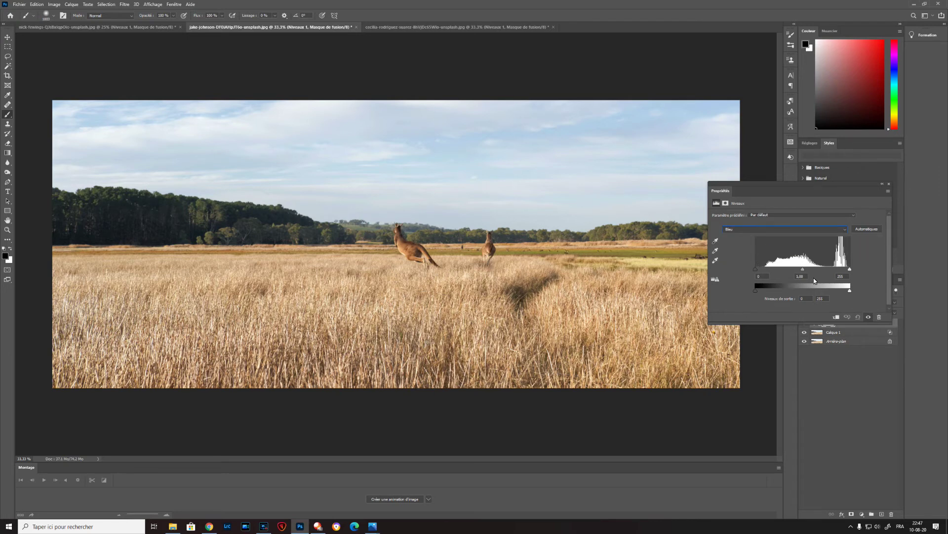
left_click_drag(850, 294, 833, 293)
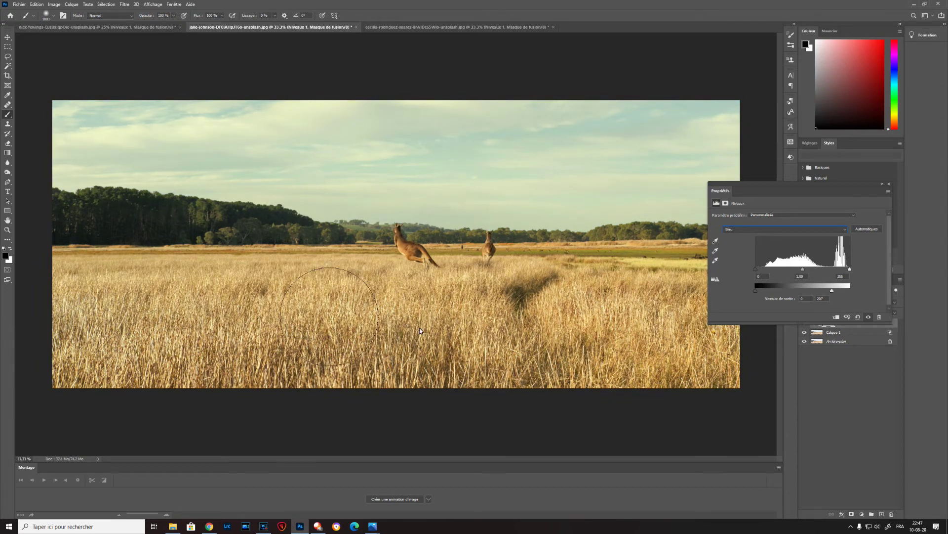
Lower the Red channel's white input level to about 231 on the kangaroo photo's Levels layer.
left_click(751, 230)
left_click(750, 241)
left_click_drag(849, 269, 842, 274)
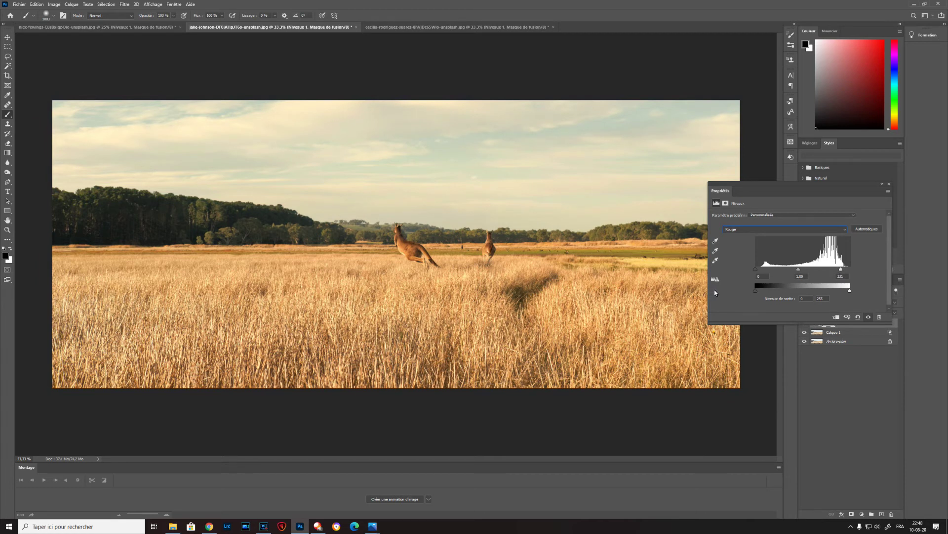
Paint black over the sky on the Levels layer's mask to limit the warm toning to the landscape.
left_click(888, 185)
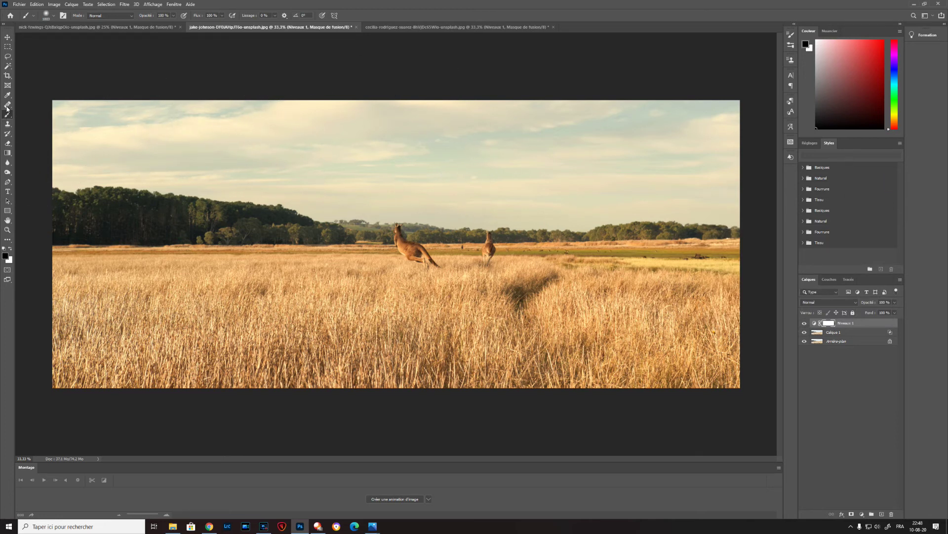
mouse_move(84, 180)
left_mouse_down()
mouse_move(76, 133)
mouse_move(442, 147)
mouse_move(718, 117)
left_mouse_up()
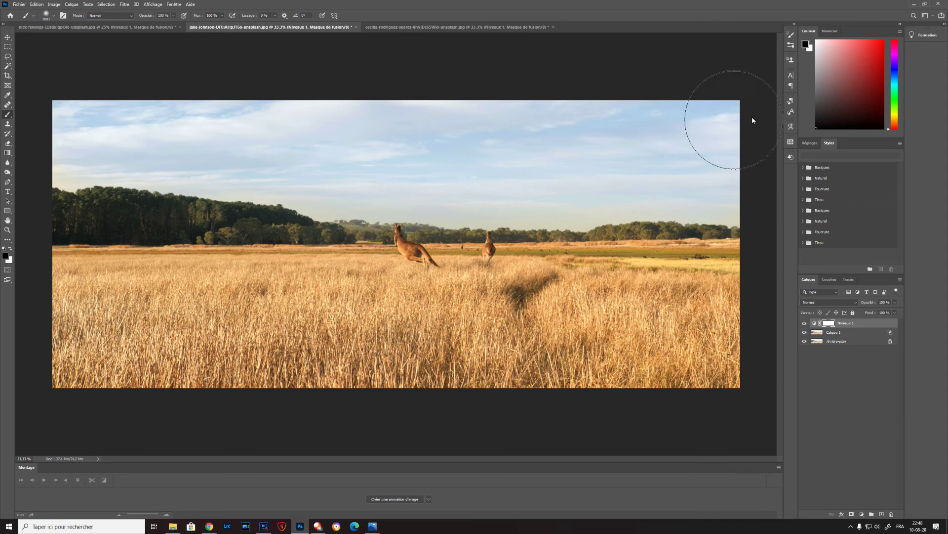
Add a second Levels adjustment layer and lower its Blue channel's white input level to about 216.
left_click(861, 514)
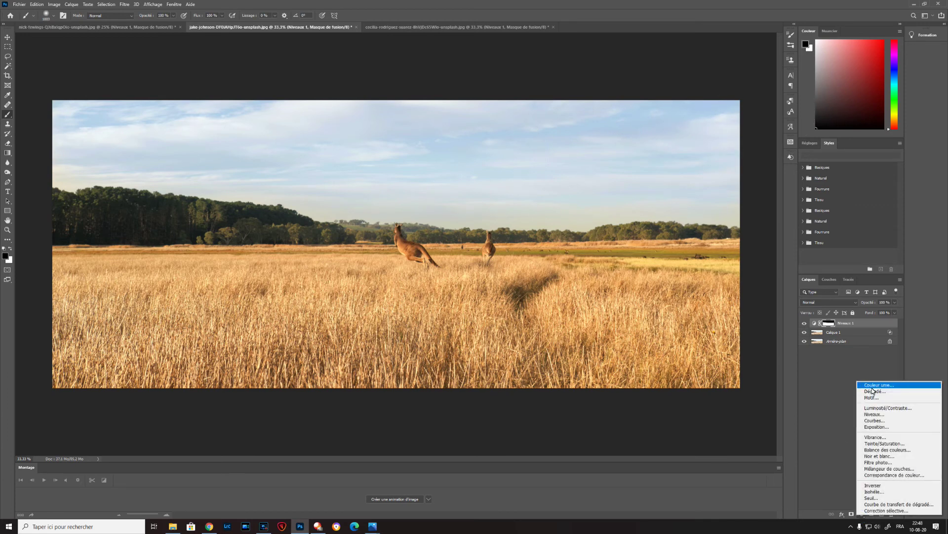
left_click(876, 415)
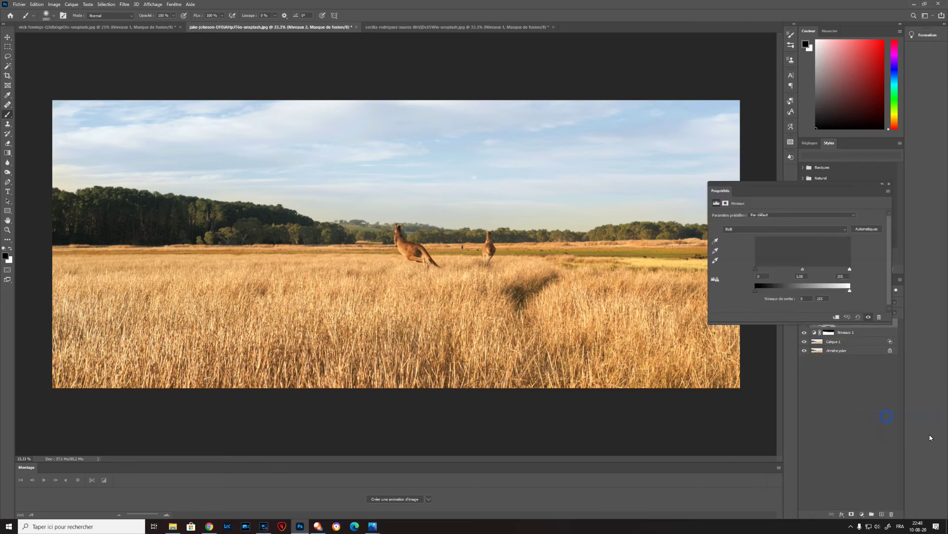
left_click(776, 231)
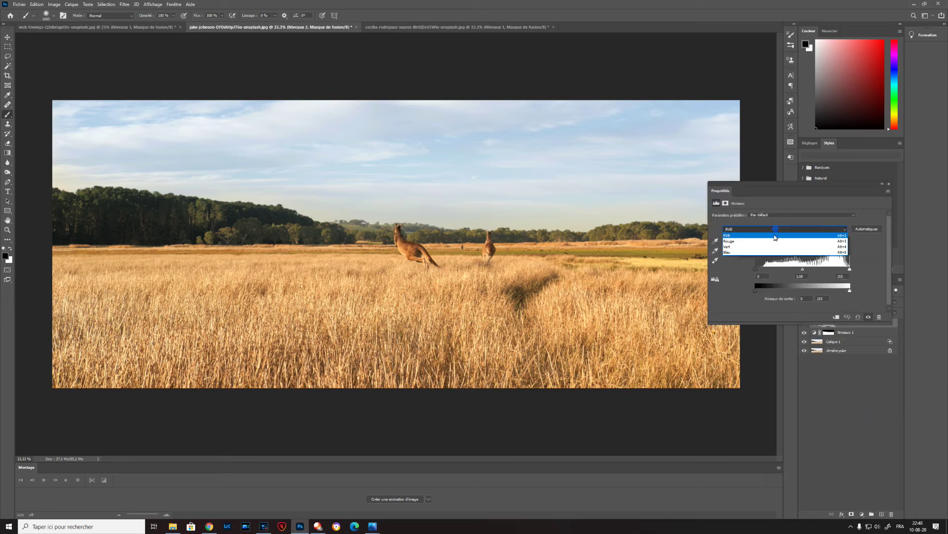
left_click(762, 257)
left_click_drag(849, 269, 836, 269)
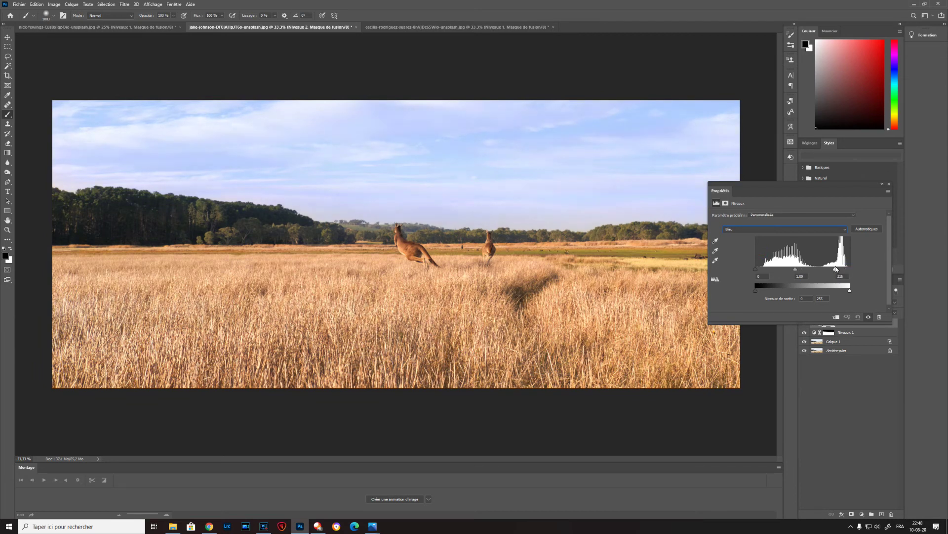
Raise the Green channel's midtone input level to about 1.1 on the second Levels layer.
left_click(778, 228)
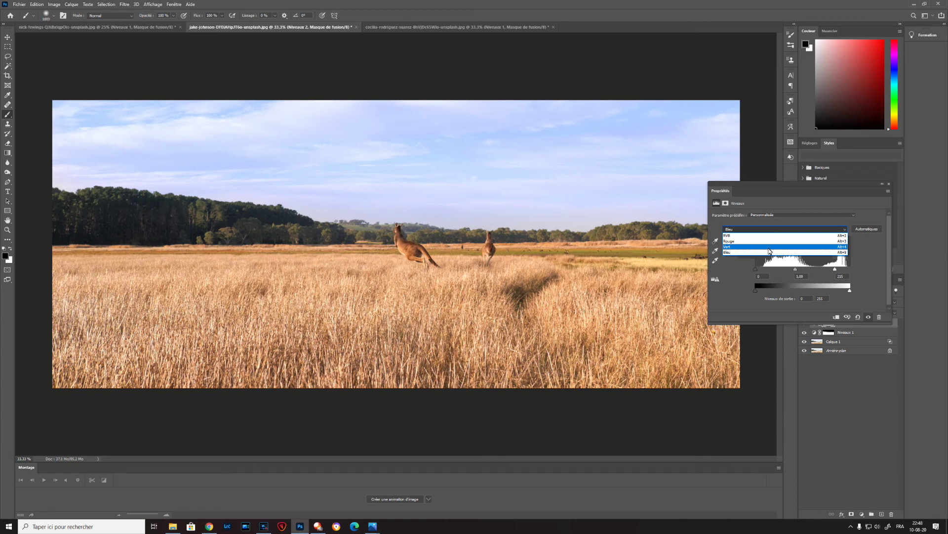
left_click(769, 247)
mouse_move(802, 271)
left_mouse_down()
mouse_move(809, 269)
mouse_move(799, 268)
left_mouse_up()
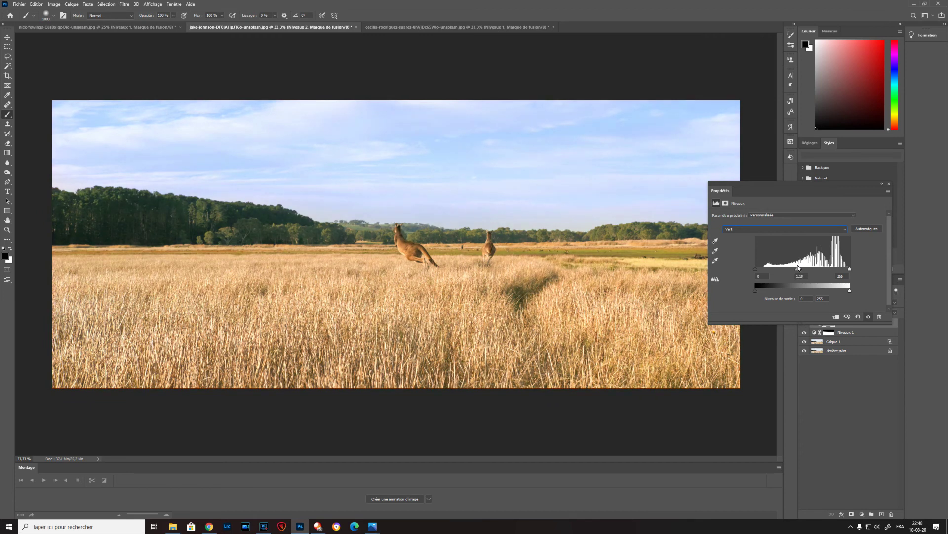
Paint black over the grass field and trees on the second Levels layer's mask, keeping its effect on the sky.
left_click(889, 183)
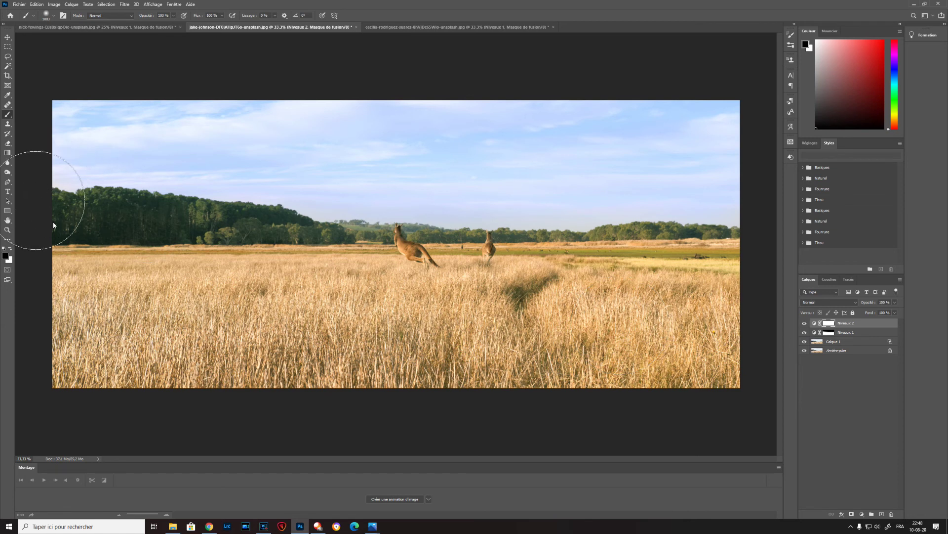
mouse_move(645, 339)
left_mouse_down()
mouse_move(602, 345)
mouse_move(692, 277)
mouse_move(664, 280)
left_mouse_up()
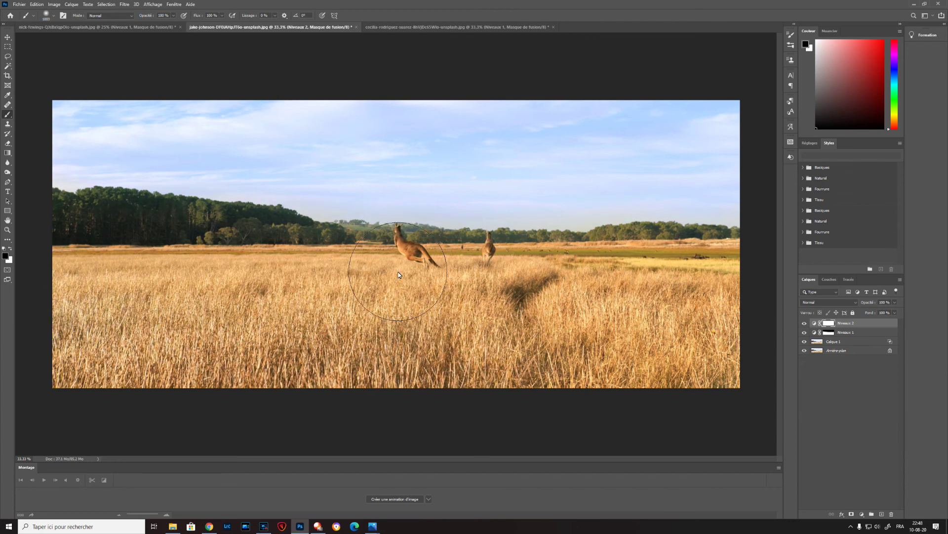
key("ctrl+i")
Group both Levels layers with Calque 1 and toggle the group's visibility to compare before and after.
left_click(862, 343, "shift")
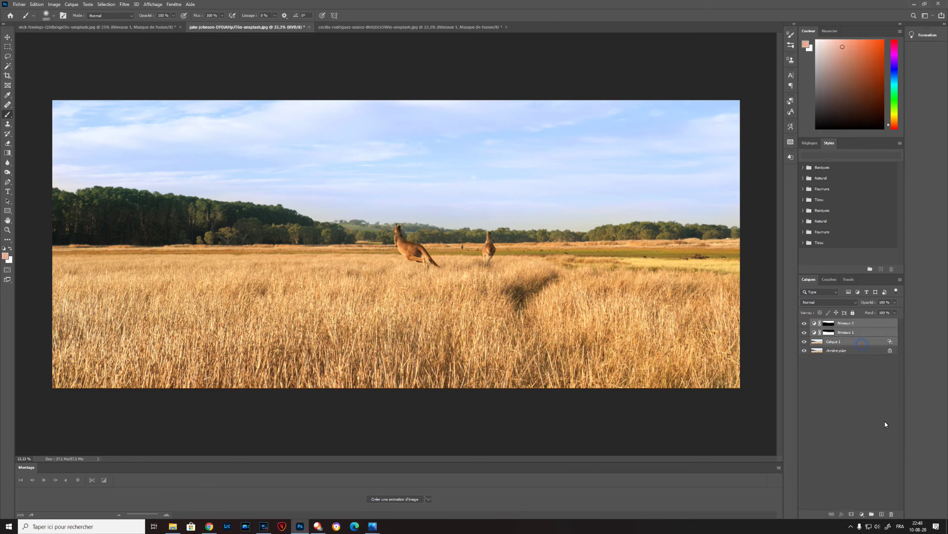
left_click(872, 516)
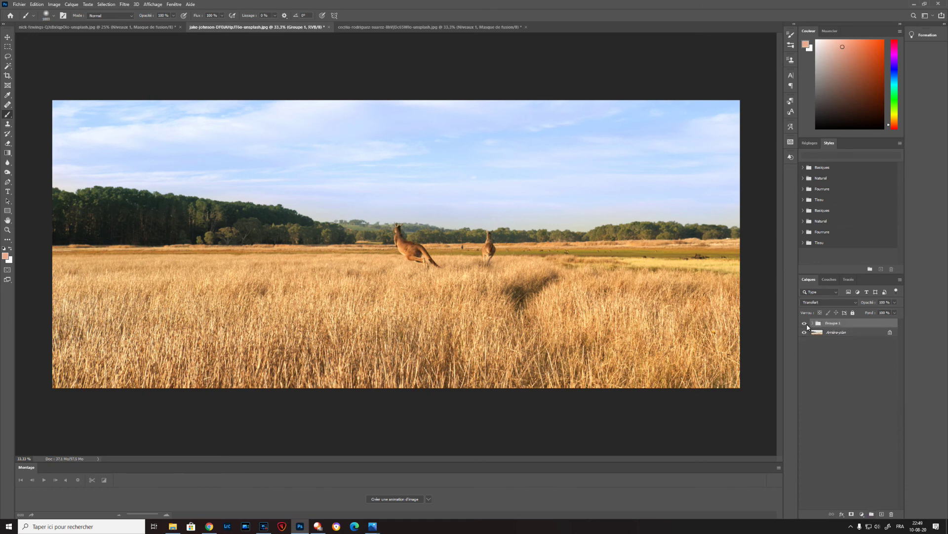
left_click(806, 323)
left_click(806, 324)
left_click(806, 324)
left_click(805, 323)
left_click(805, 323)
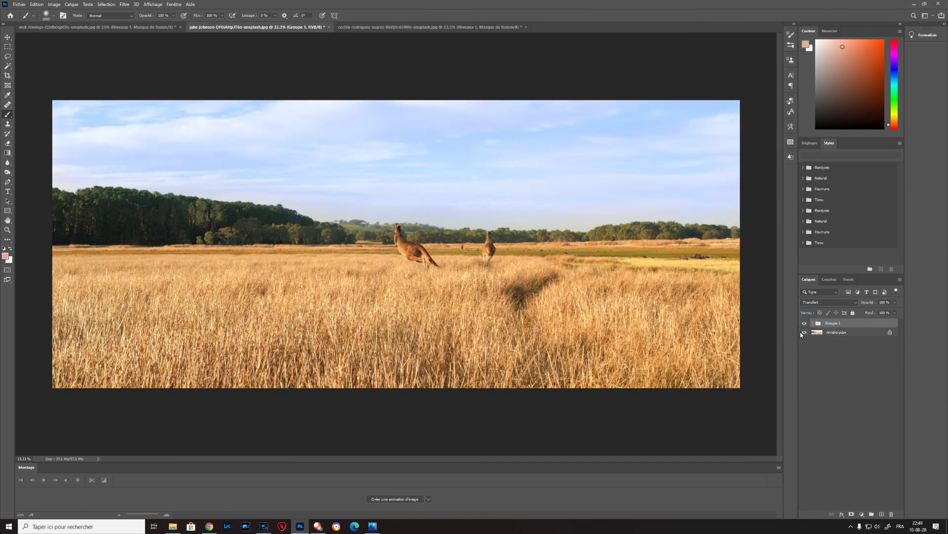